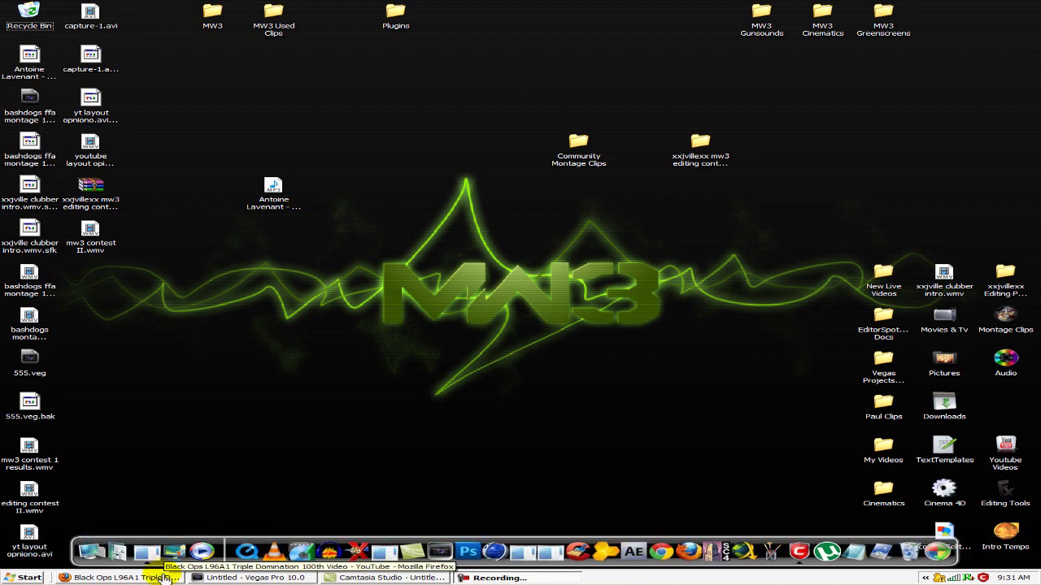
Review the clickable annotations on the MW3 Contest I Results Top 3 Edits video, then minimize Firefox
{"action": "left_click", "coordinate": [162, 577]}
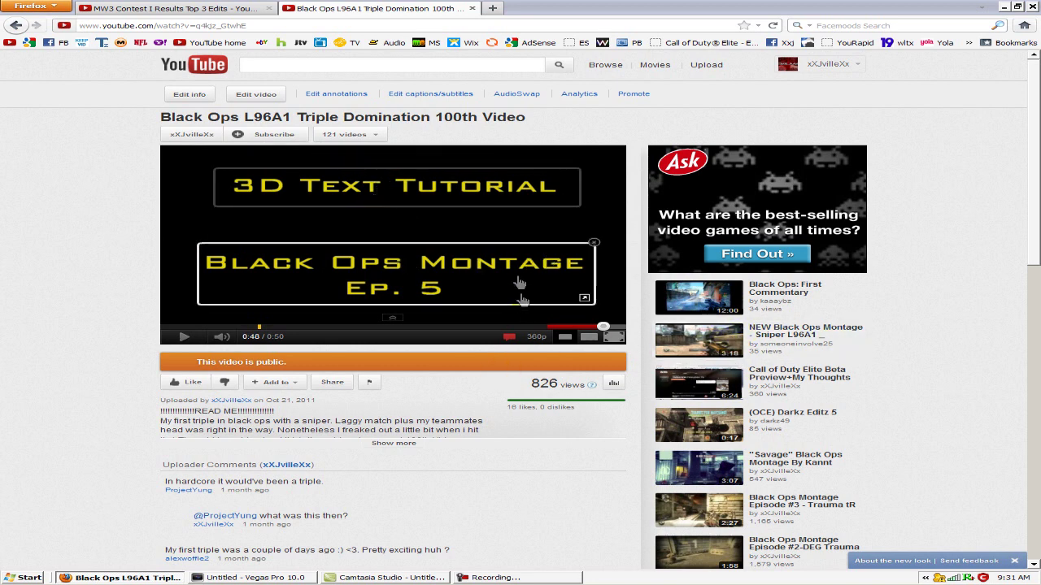
{"action": "left_click", "coordinate": [258, 8]}
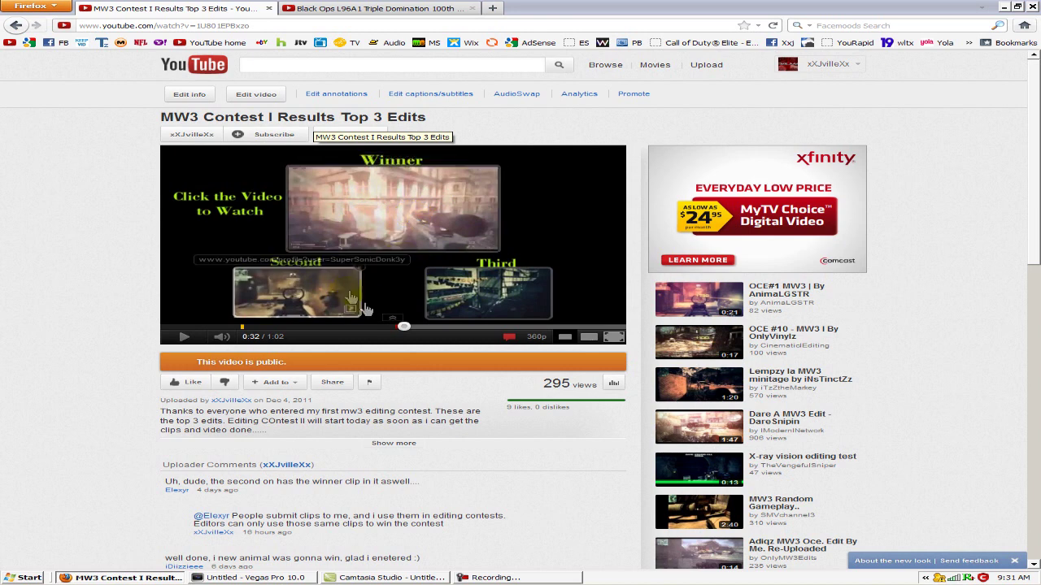
{"action": "left_click", "coordinate": [329, 214]}
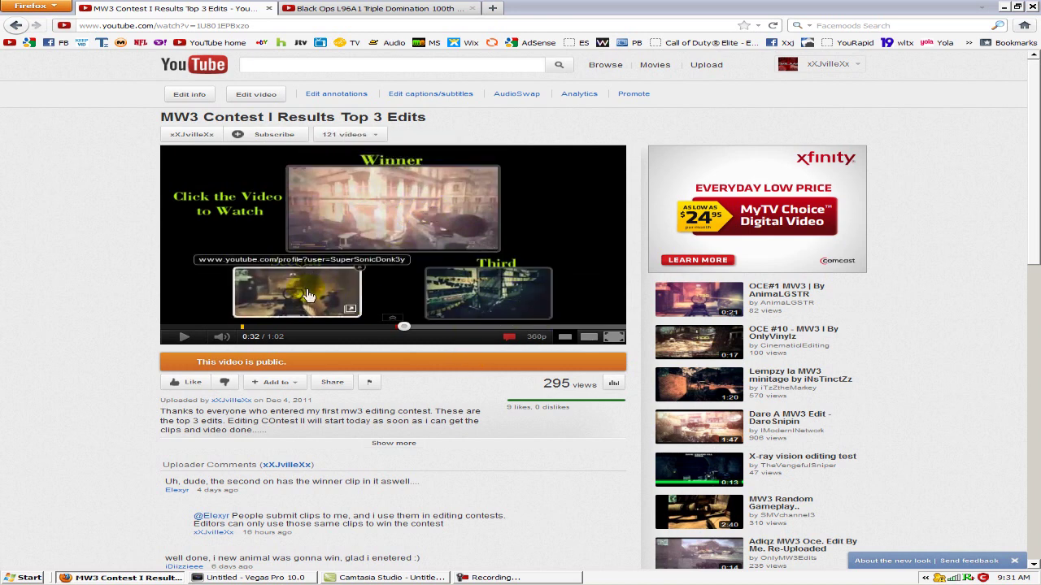
{"action": "left_click", "coordinate": [152, 579]}
Insert video track 1 and audio track 2 into the untitled project, then shift the window slightly
{"action": "left_click", "coordinate": [256, 577]}
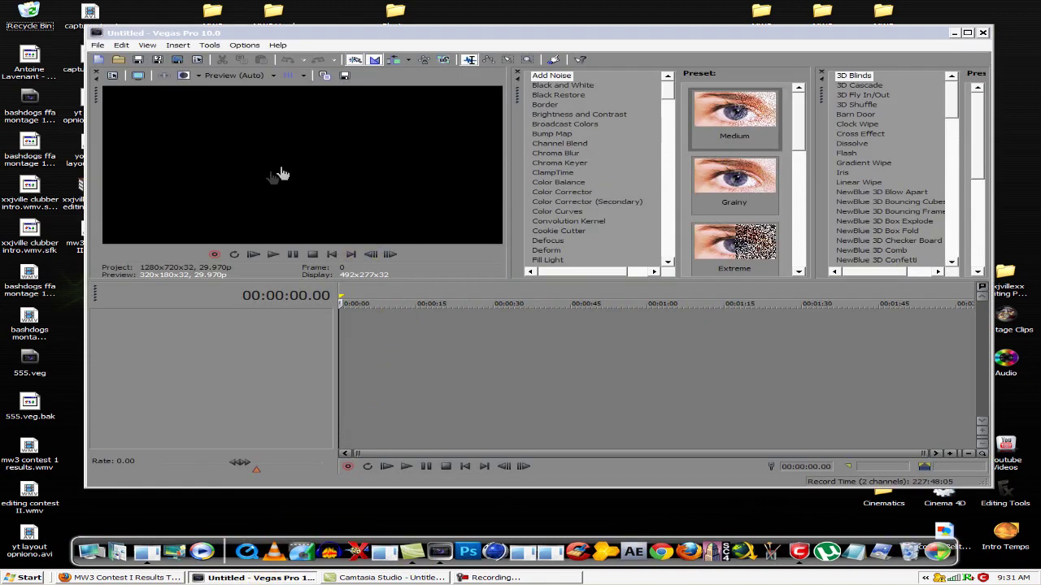
{"action": "right_click", "coordinate": [386, 336]}
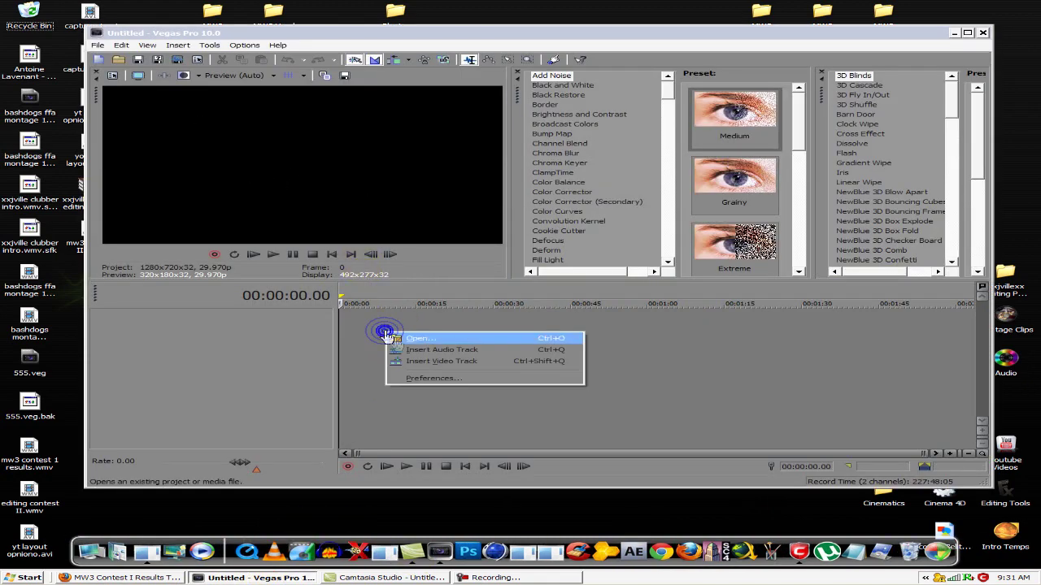
{"action": "left_click", "coordinate": [418, 360]}
{"action": "right_click", "coordinate": [418, 379]}
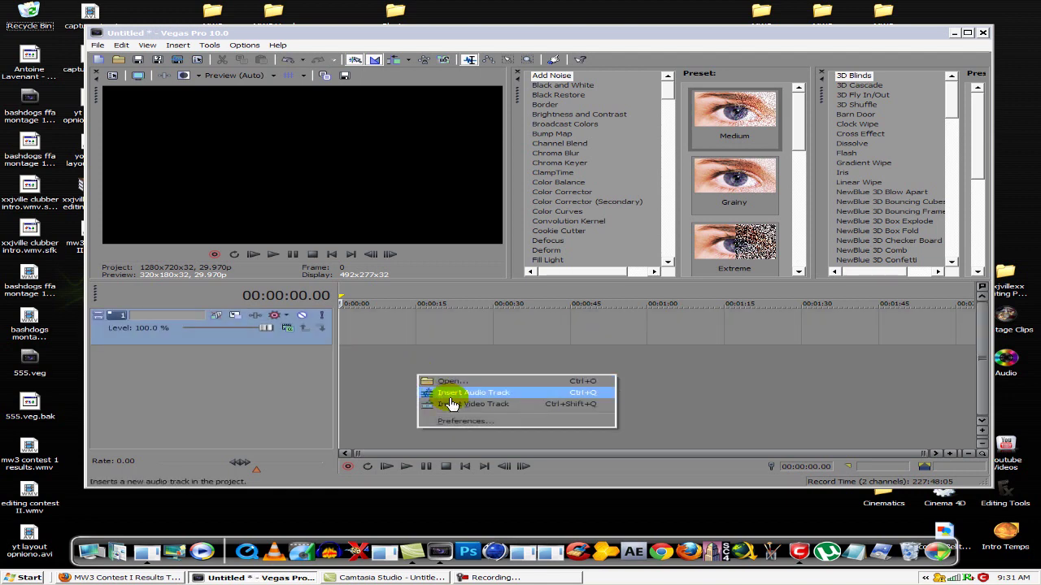
{"action": "left_click", "coordinate": [443, 394]}
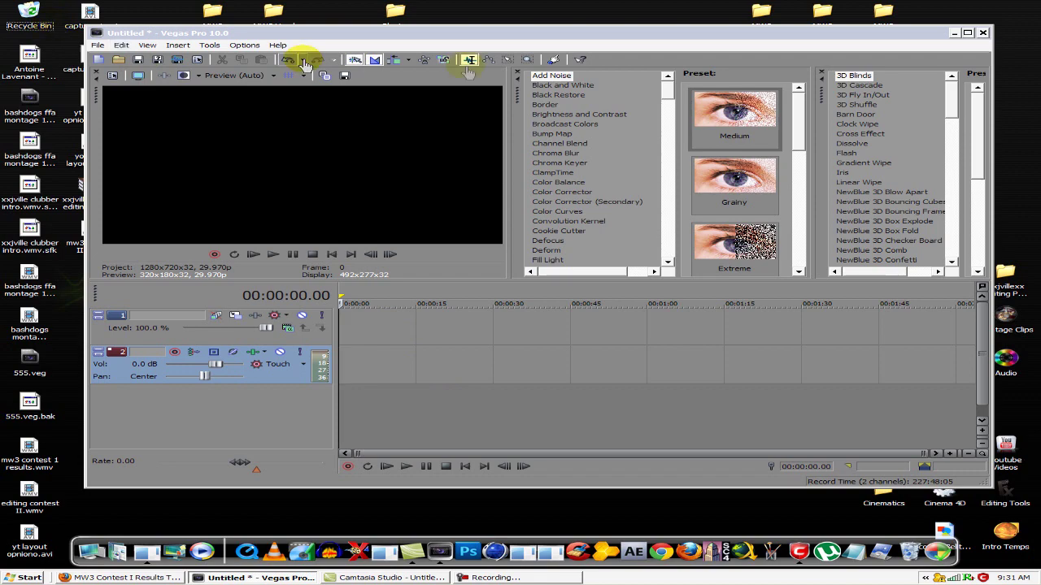
{"action": "left_click_drag", "start_coordinate": [854, 31], "coordinate": [817, 54]}
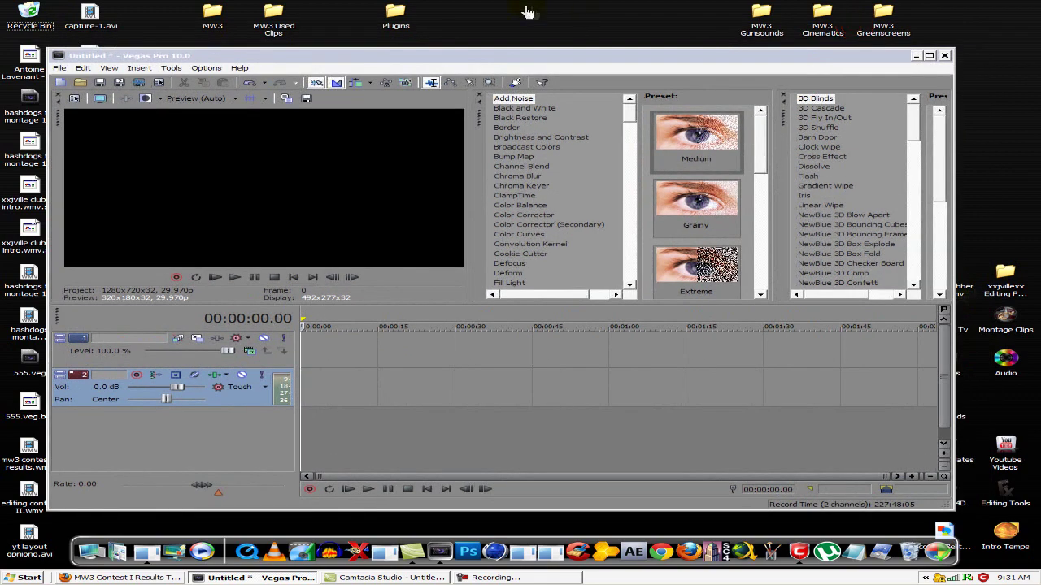
{"action": "left_click", "coordinate": [283, 19]}
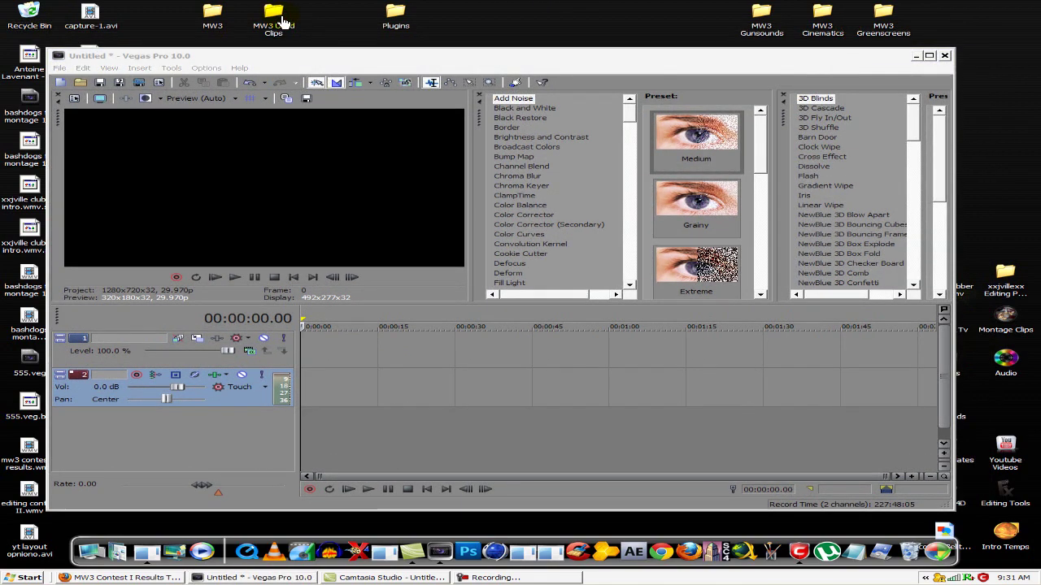
Drag Barret No Scope + Cinematic.M2TS from MW3 Used Clips to the timeline start and close the folder
{"action": "double_click", "coordinate": [283, 20]}
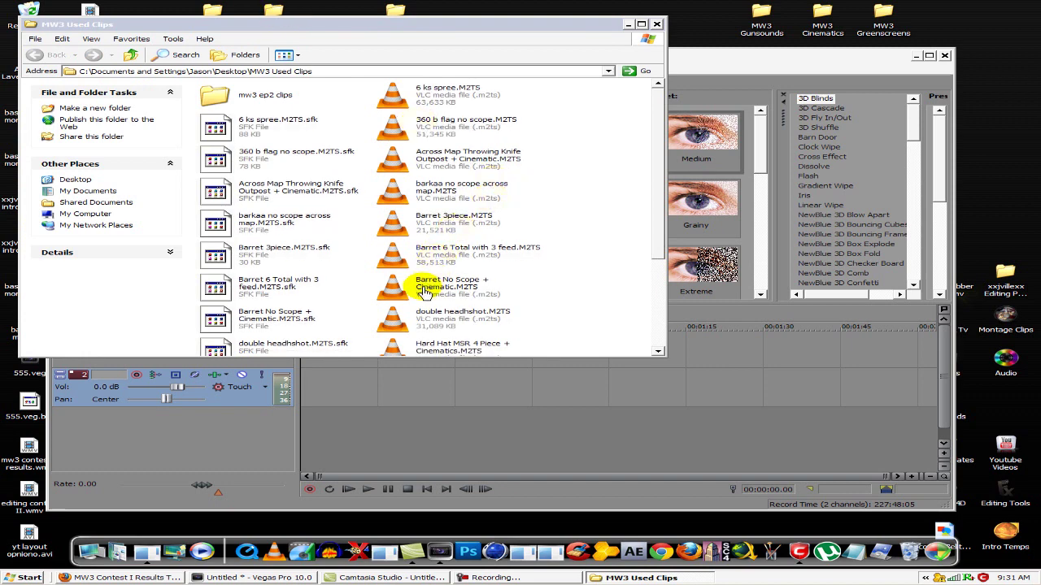
{"action": "left_click_drag", "start_coordinate": [425, 283], "coordinate": [488, 379]}
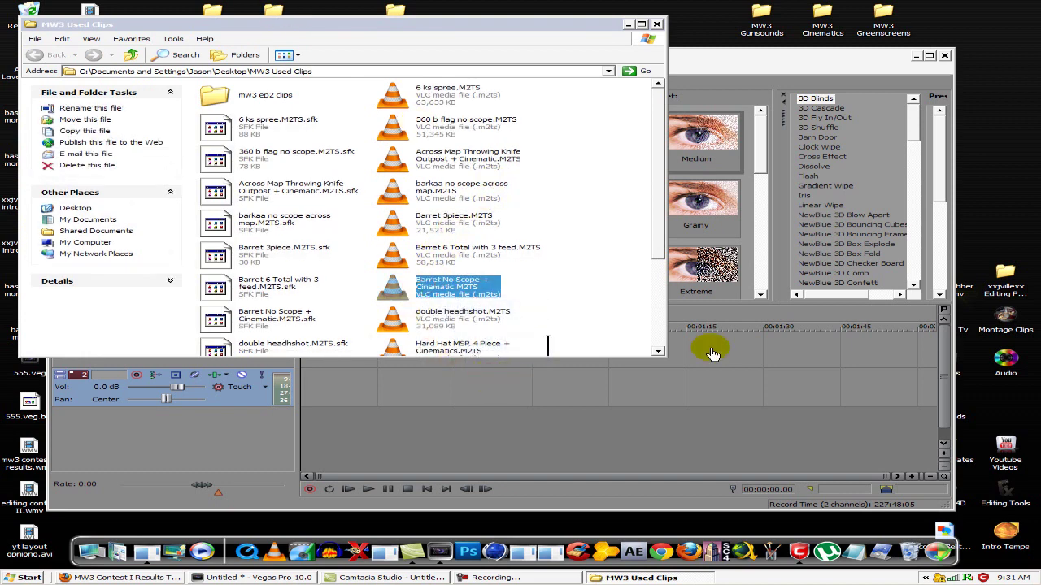
{"action": "left_click_drag", "start_coordinate": [716, 357], "coordinate": [714, 357]}
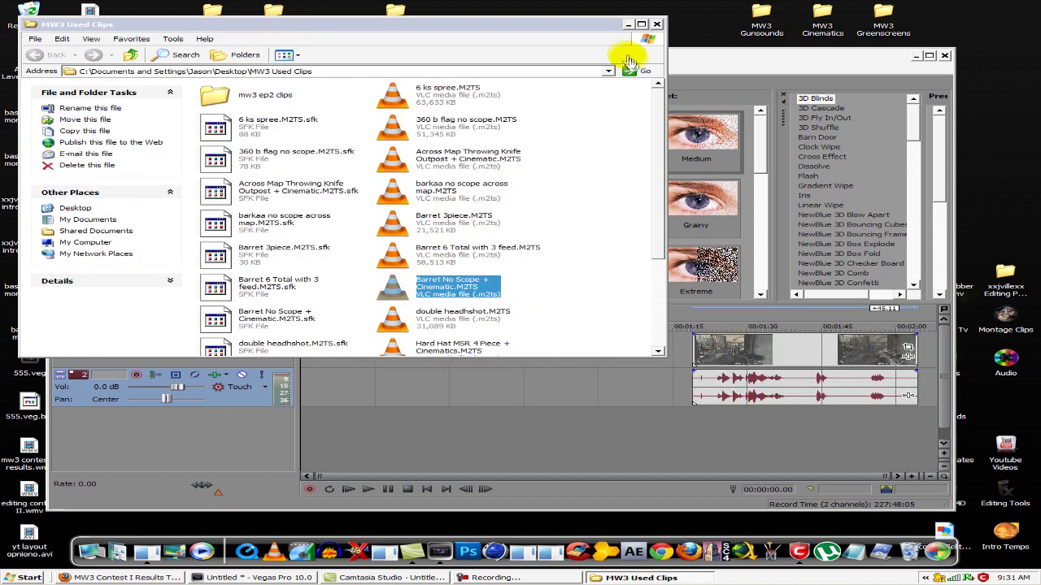
{"action": "left_click", "coordinate": [657, 26]}
{"action": "left_click_drag", "start_coordinate": [756, 318], "coordinate": [349, 362]}
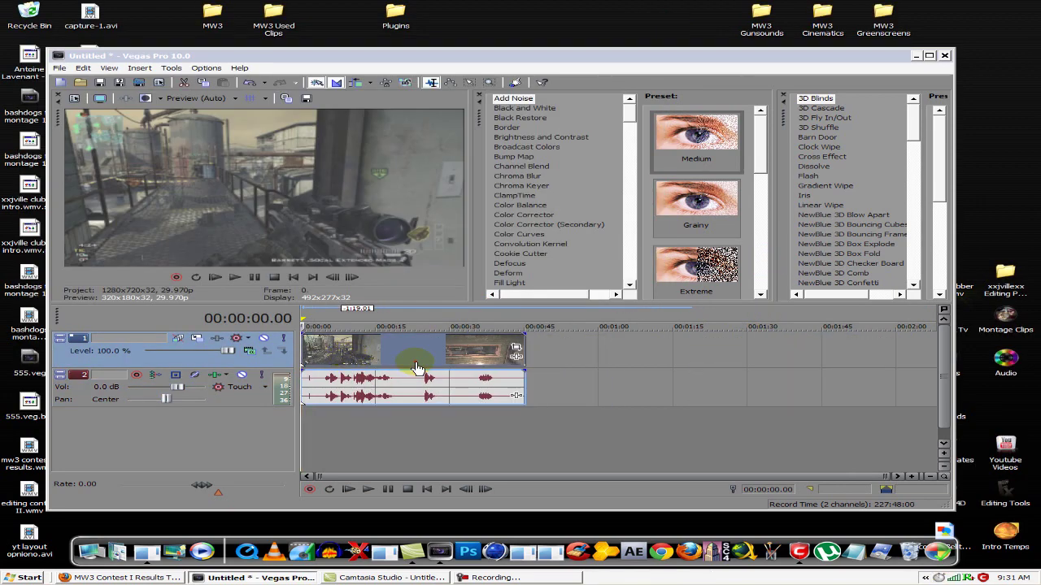
Set the cursor near the clip's end at 00:00:26.03 after checking the YouTube end screen
{"action": "left_click", "coordinate": [416, 368]}
{"action": "left_click", "coordinate": [413, 367]}
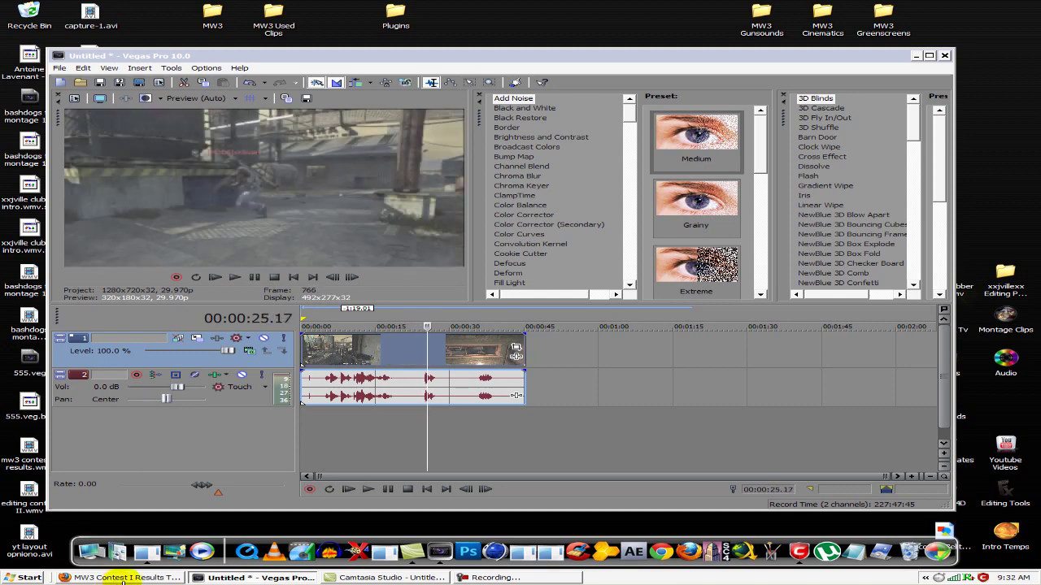
{"action": "left_click", "coordinate": [122, 579]}
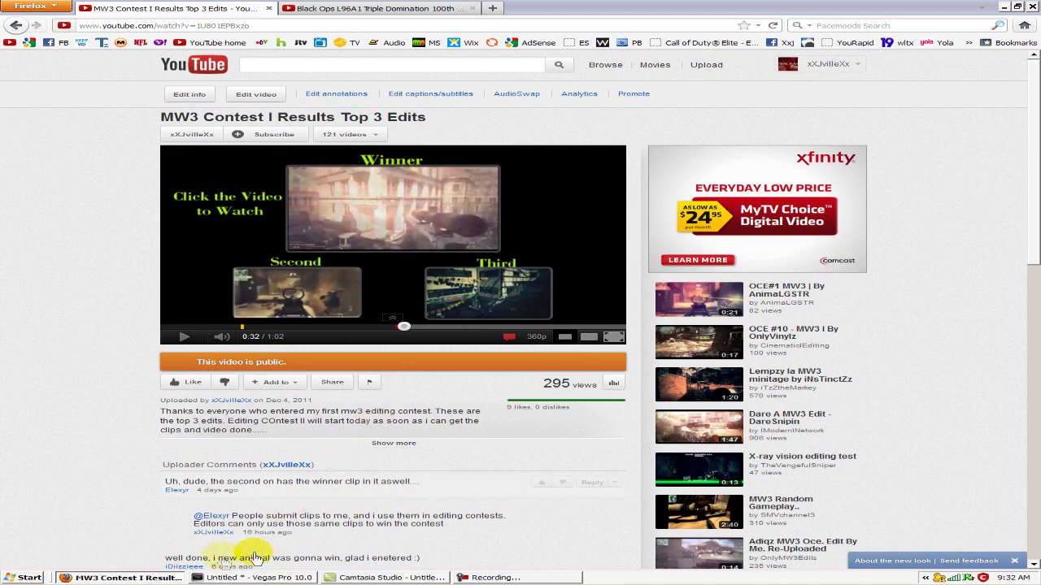
{"action": "left_click", "coordinate": [162, 578]}
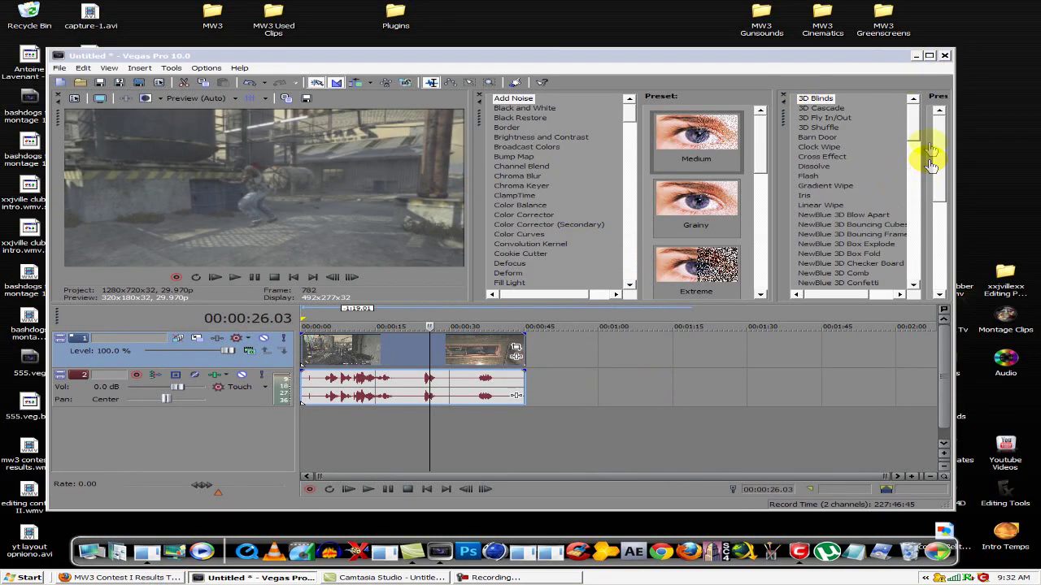
Drag NewBlue V2 Picture-In-Picture's Broadcast Standard preset from Video FX onto the gameplay event
{"action": "left_click_drag", "start_coordinate": [917, 133], "coordinate": [917, 157]}
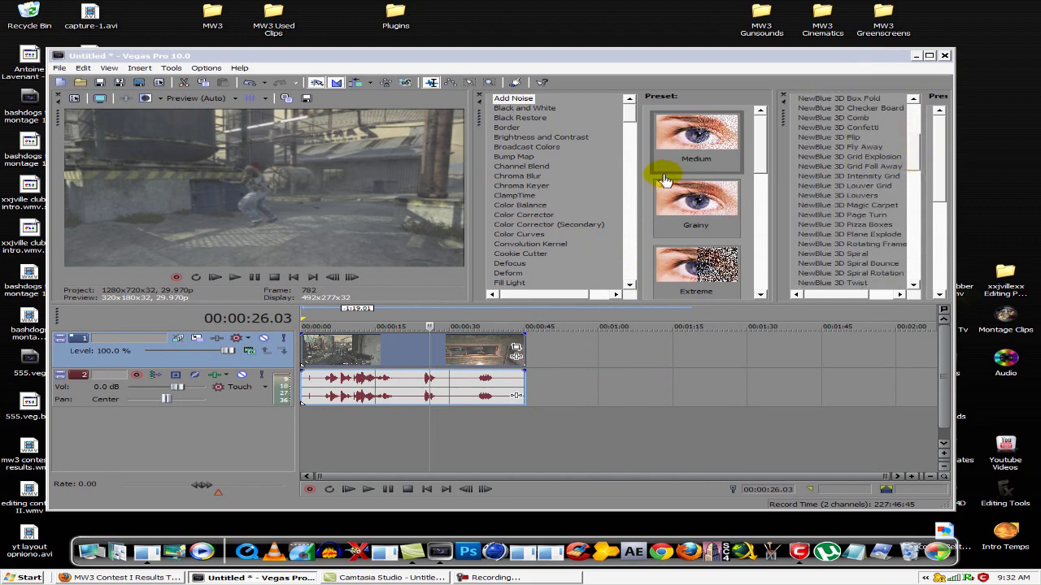
{"action": "left_click_drag", "start_coordinate": [630, 116], "coordinate": [626, 211]}
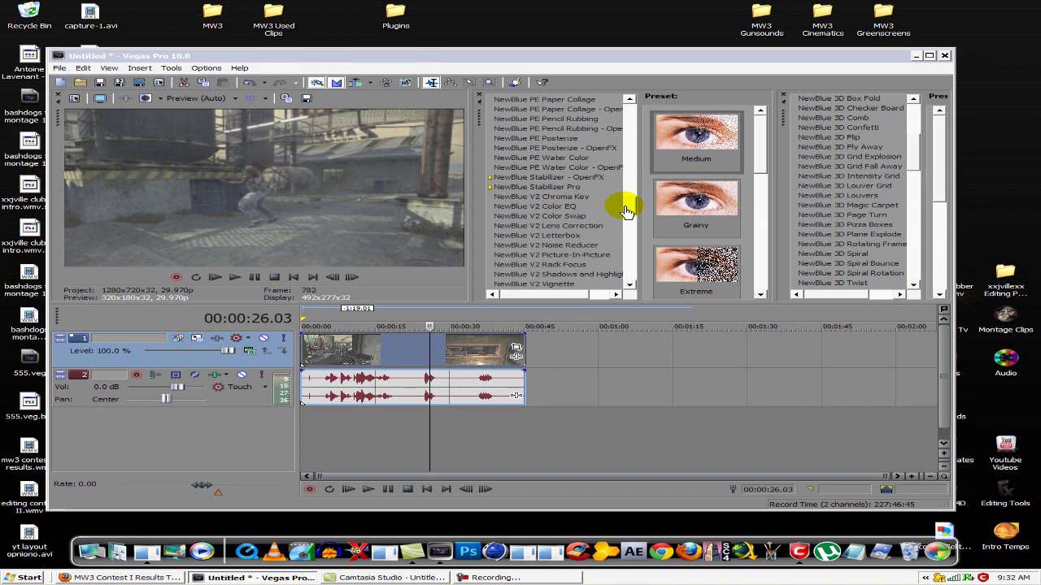
{"action": "left_click_drag", "start_coordinate": [626, 212], "coordinate": [626, 212]}
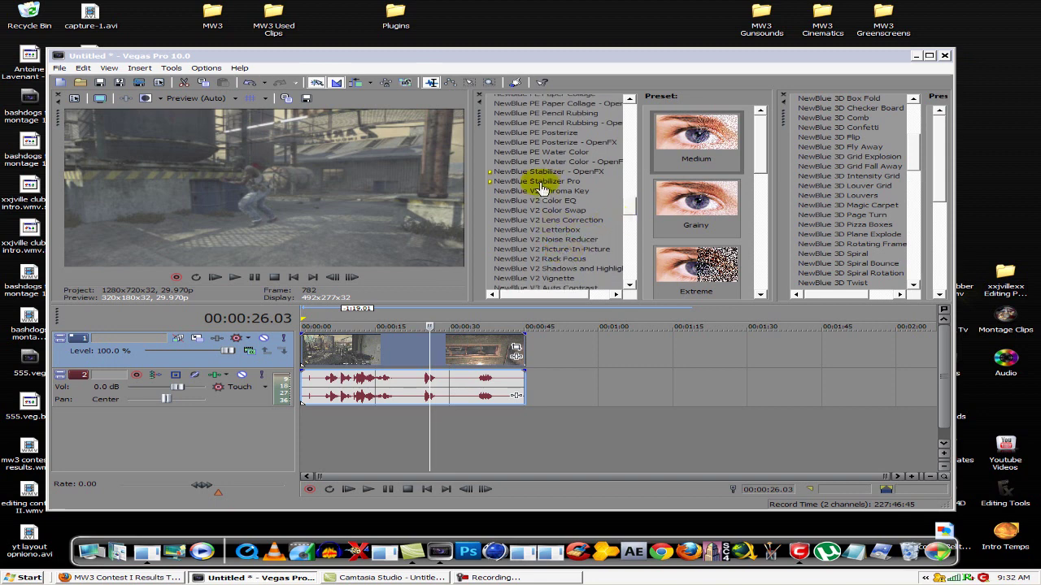
{"action": "left_click", "coordinate": [526, 251]}
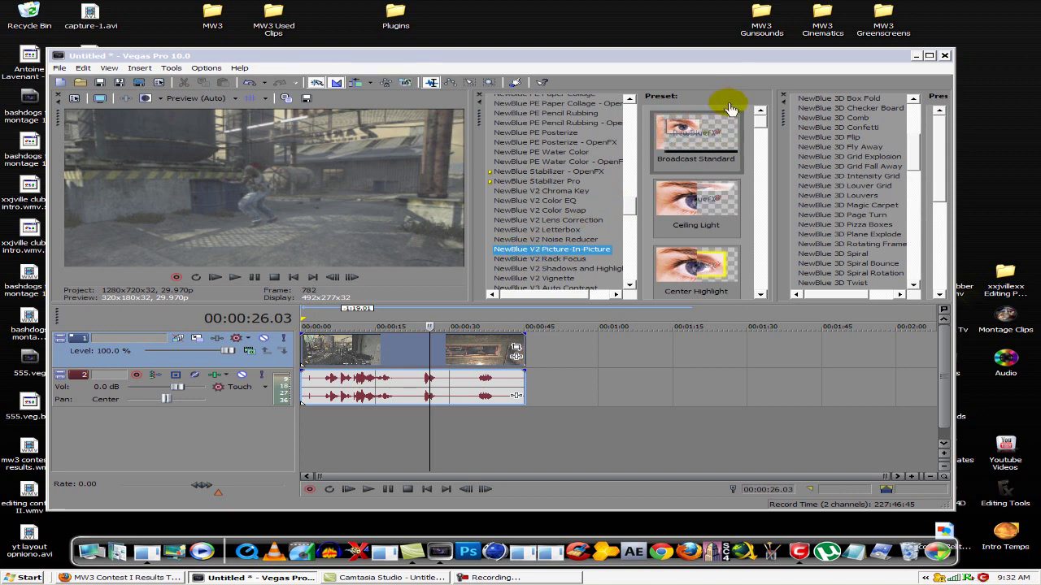
{"action": "left_click", "coordinate": [705, 146]}
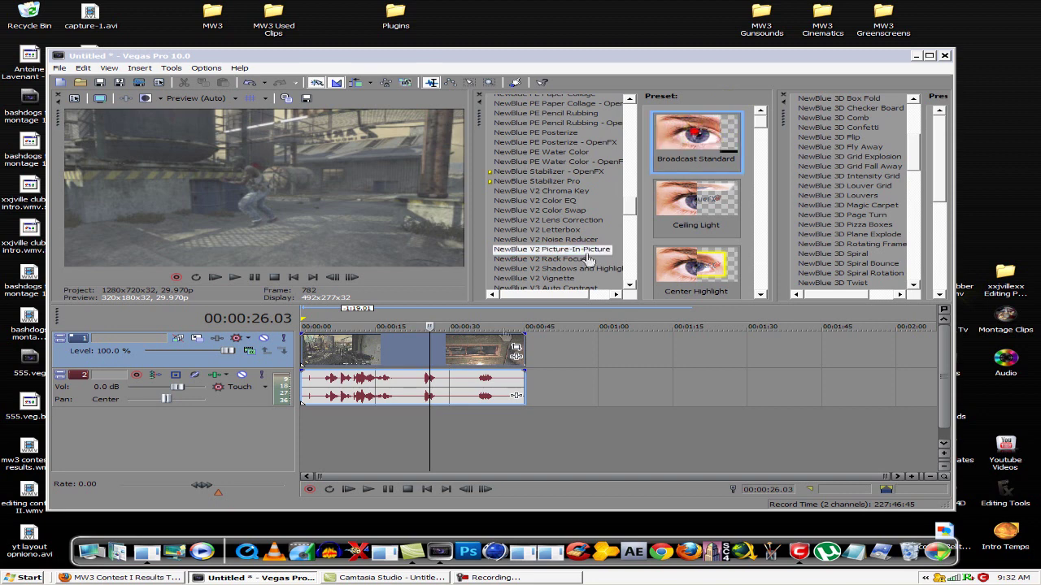
{"action": "left_click", "coordinate": [452, 379]}
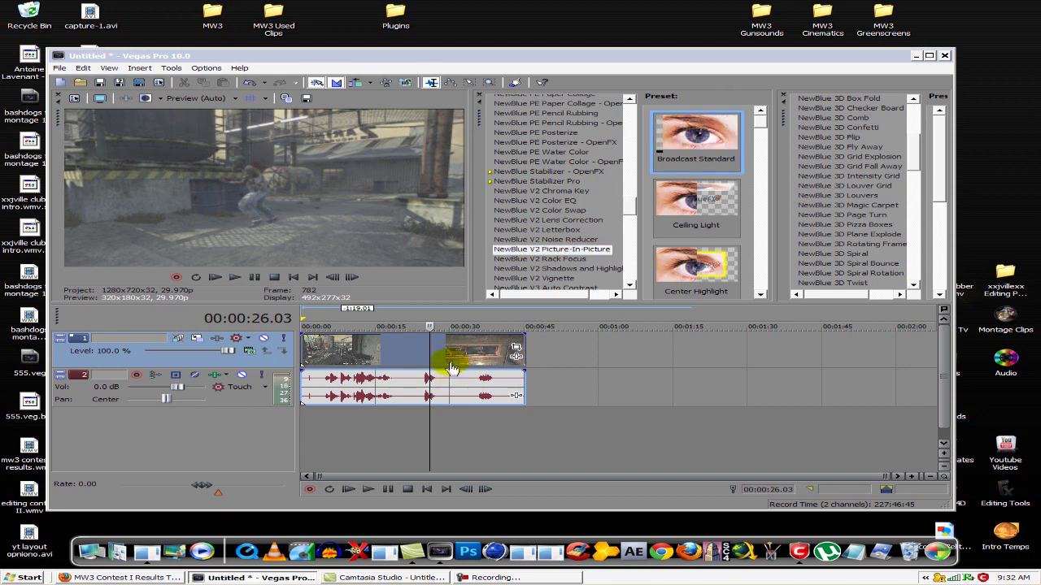
{"action": "left_click_drag", "start_coordinate": [456, 368], "coordinate": [454, 362]}
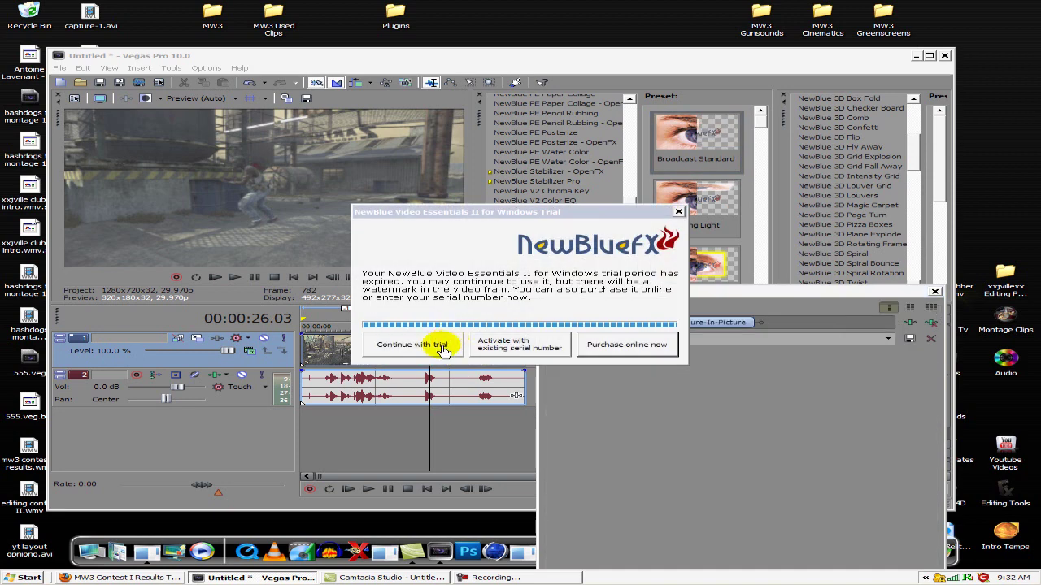
Dismiss the NewBlueFX and firewall prompts, then set the inset centre to X -7.0, Y 11.6
{"action": "left_click", "coordinate": [678, 214]}
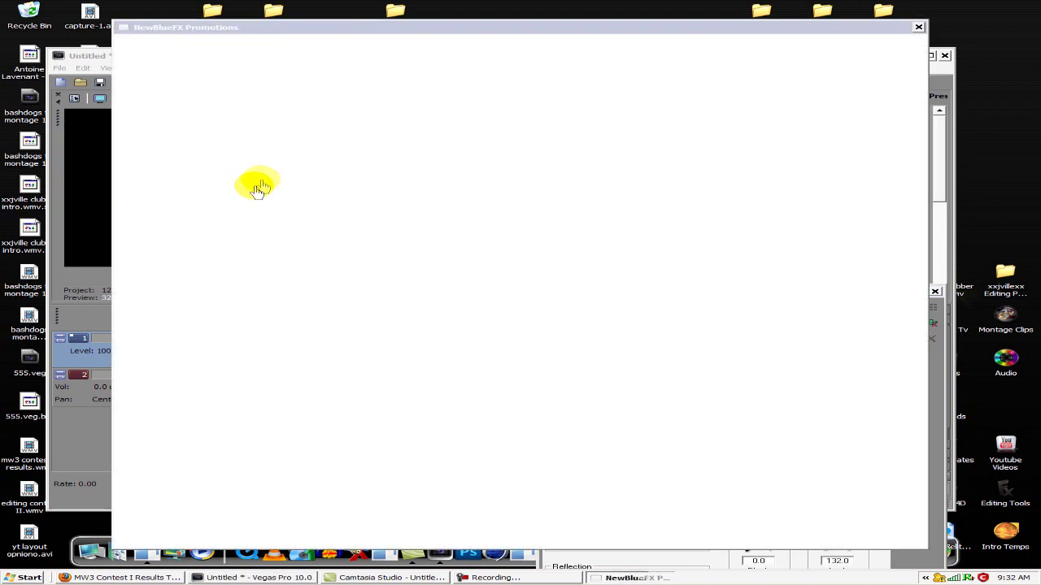
{"action": "left_click", "coordinate": [919, 30]}
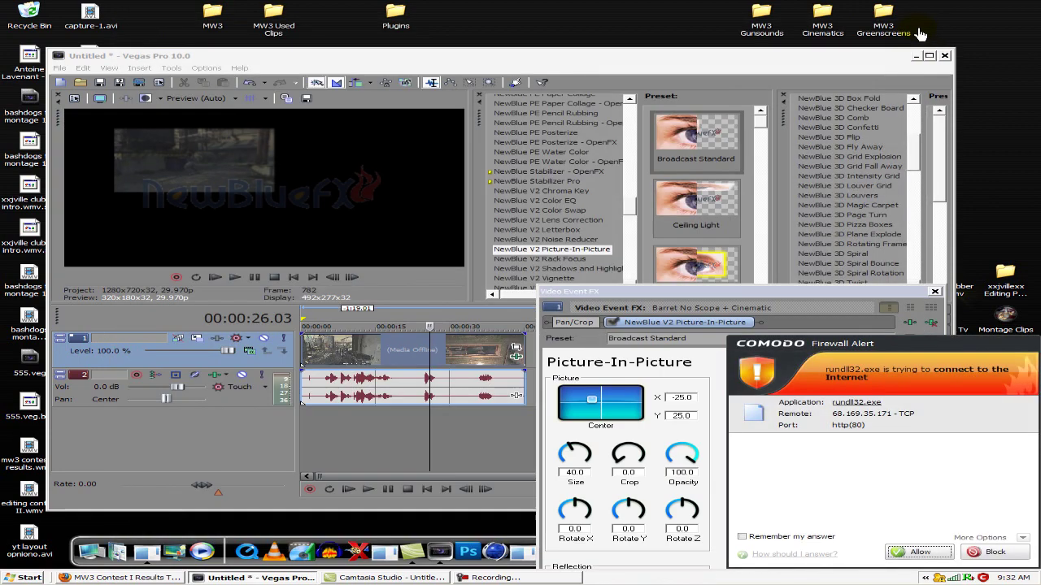
{"action": "left_click", "coordinate": [919, 552]}
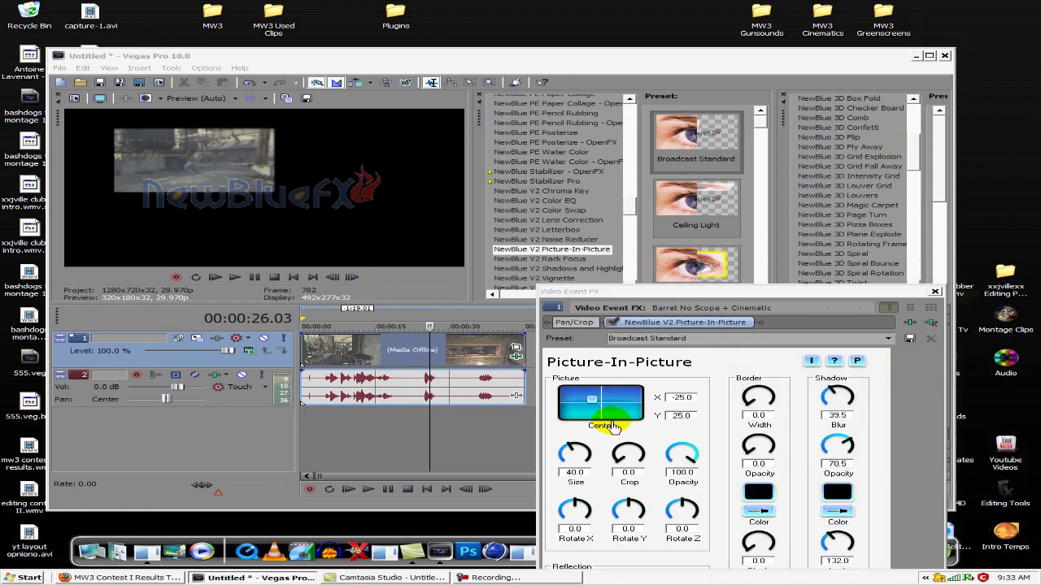
{"action": "mouse_move", "coordinate": [596, 404]}
{"action": "left_mouse_down"}
{"action": "mouse_move", "coordinate": [614, 411]}
{"action": "mouse_move", "coordinate": [599, 402]}
{"action": "left_mouse_up"}
{"action": "left_click", "coordinate": [934, 291]}
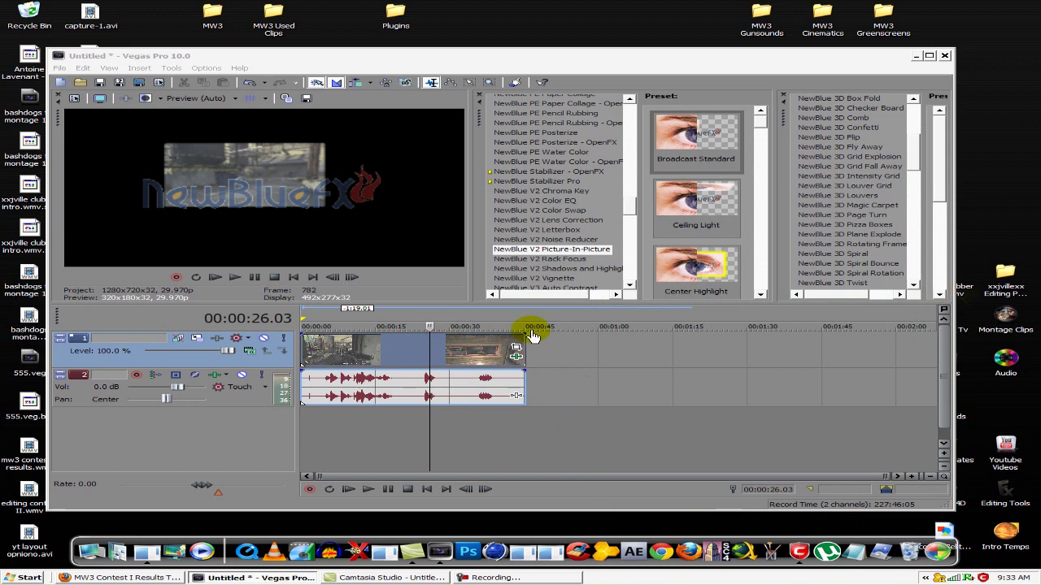
Insert an empty video track on top and delete all effects from the clip's FX chain
{"action": "right_click", "coordinate": [549, 352]}
{"action": "left_click", "coordinate": [559, 367]}
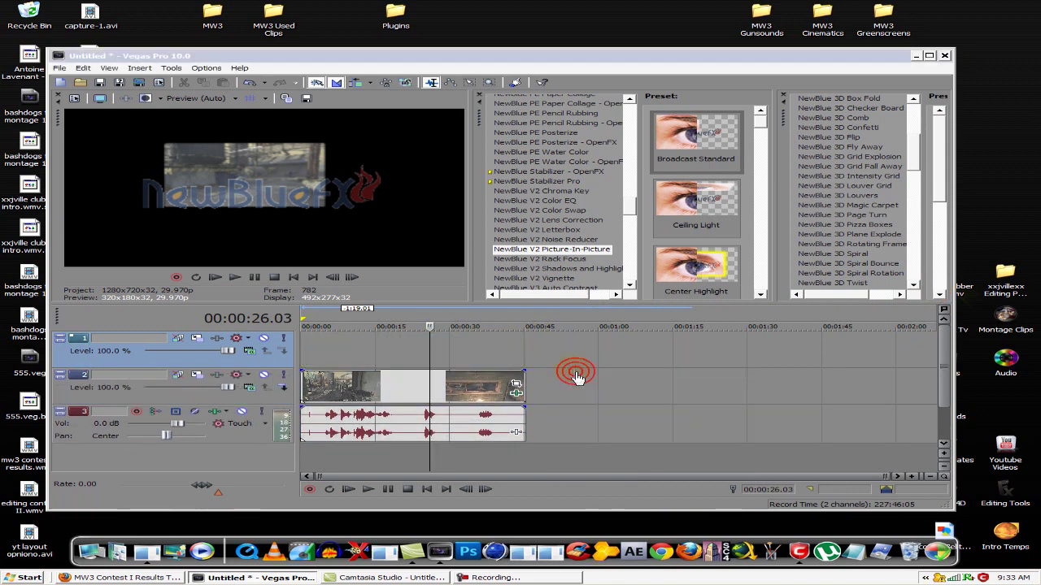
{"action": "left_click", "coordinate": [376, 365]}
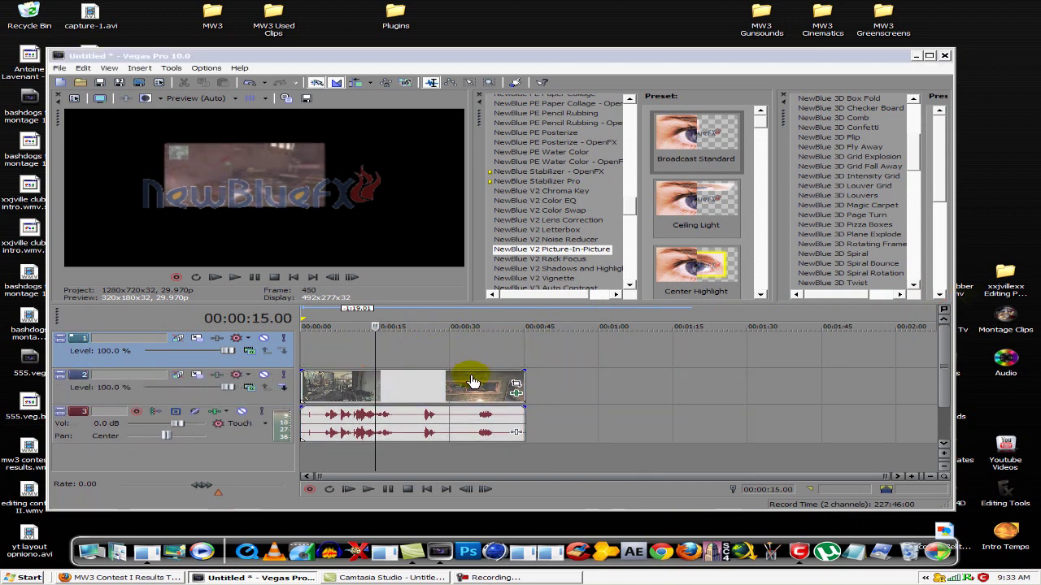
{"action": "right_click", "coordinate": [515, 391]}
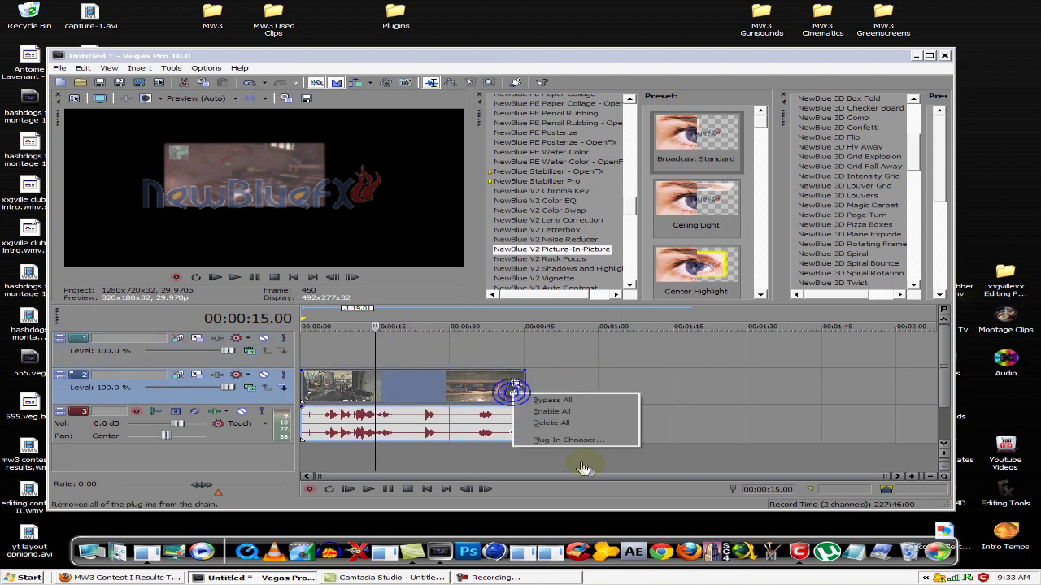
{"action": "left_click", "coordinate": [580, 426]}
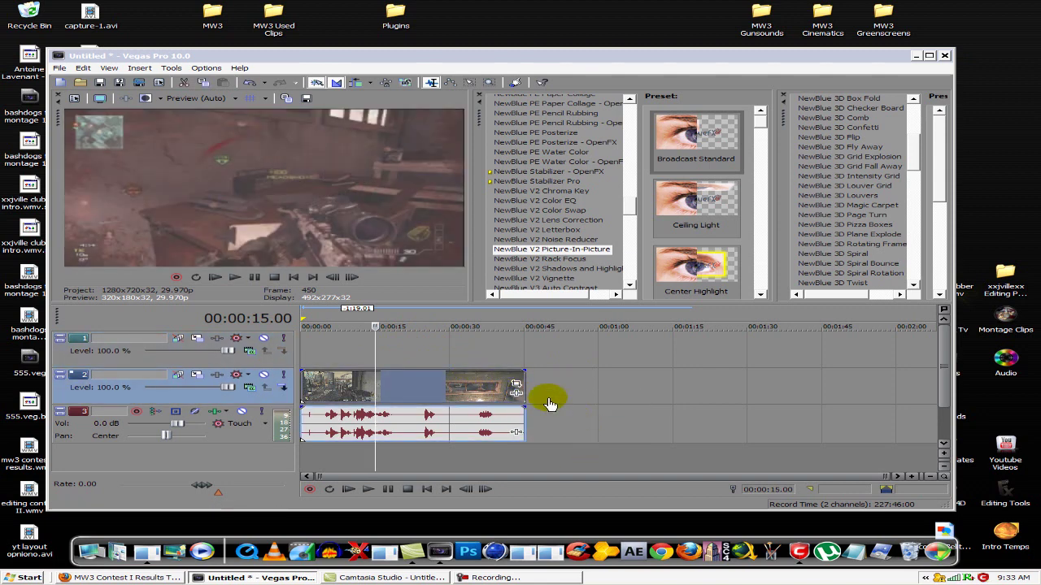
{"action": "left_click", "coordinate": [508, 352]}
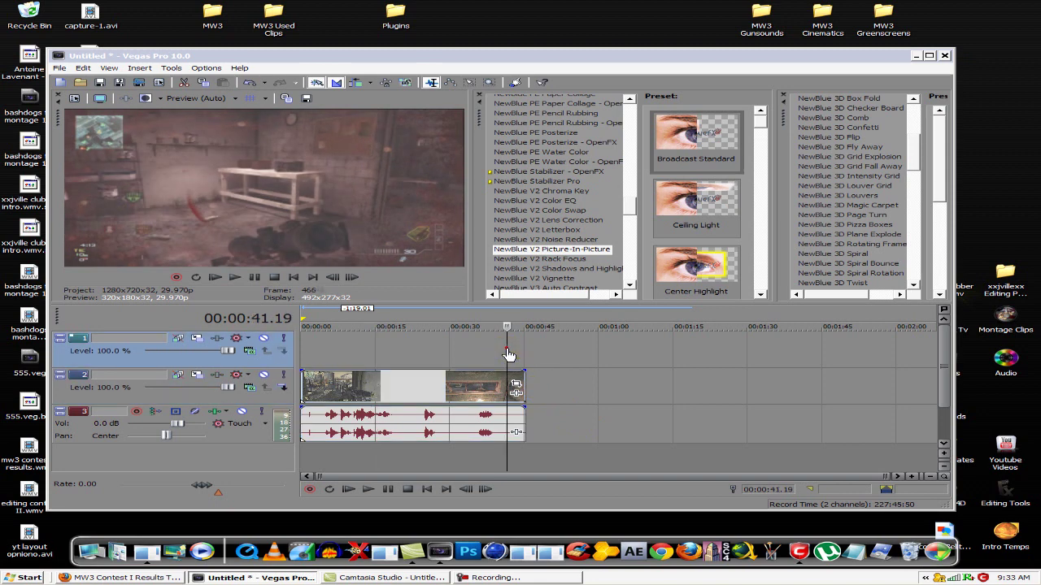
{"action": "right_click", "coordinate": [574, 394]}
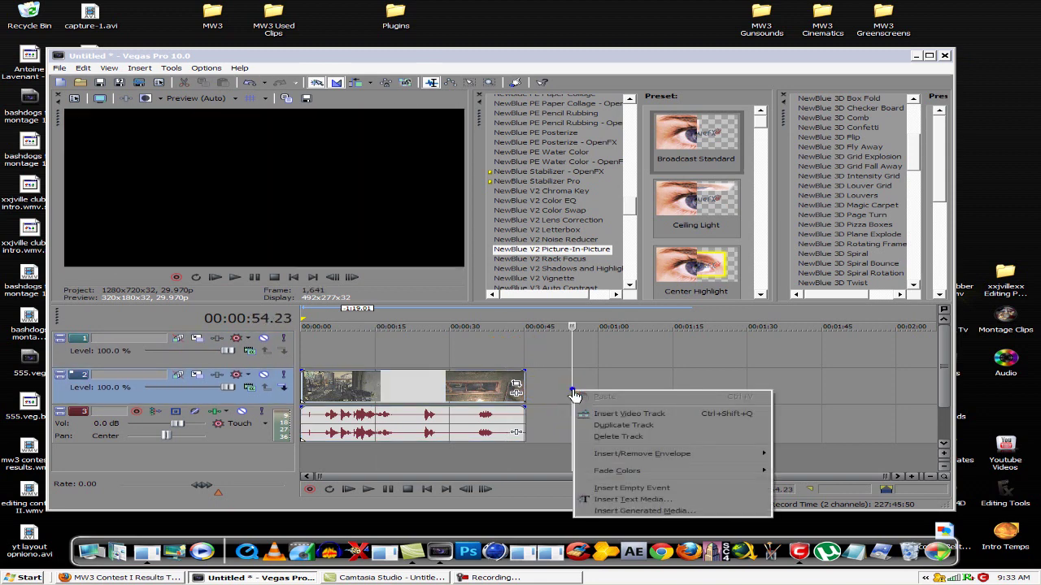
Insert a text event after the clip and replace Sample Text with 'Black Montage 4'
{"action": "left_click", "coordinate": [642, 502]}
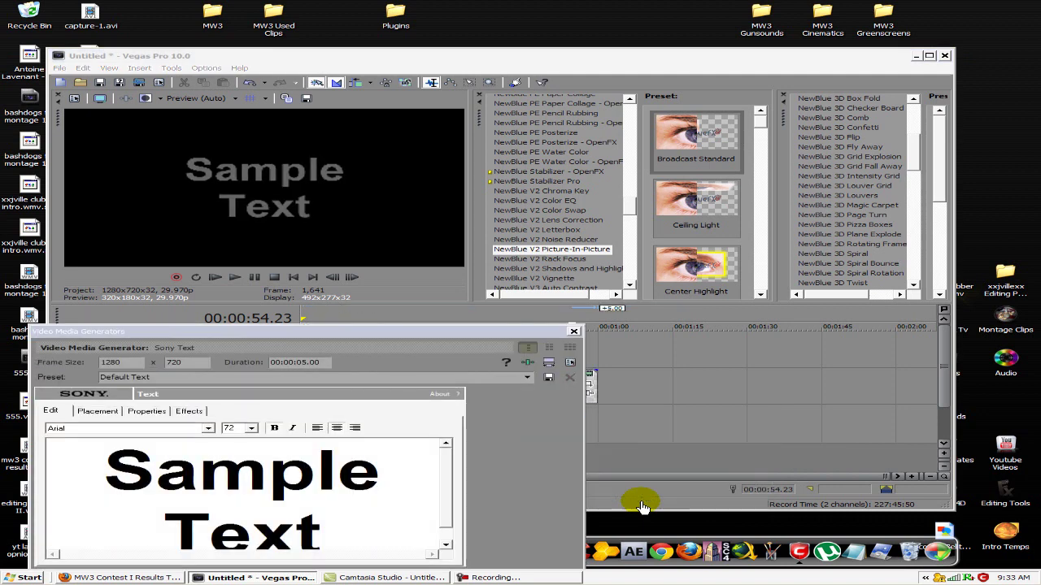
{"action": "left_click", "coordinate": [382, 544]}
{"action": "key", "text": "ctrl+a"}
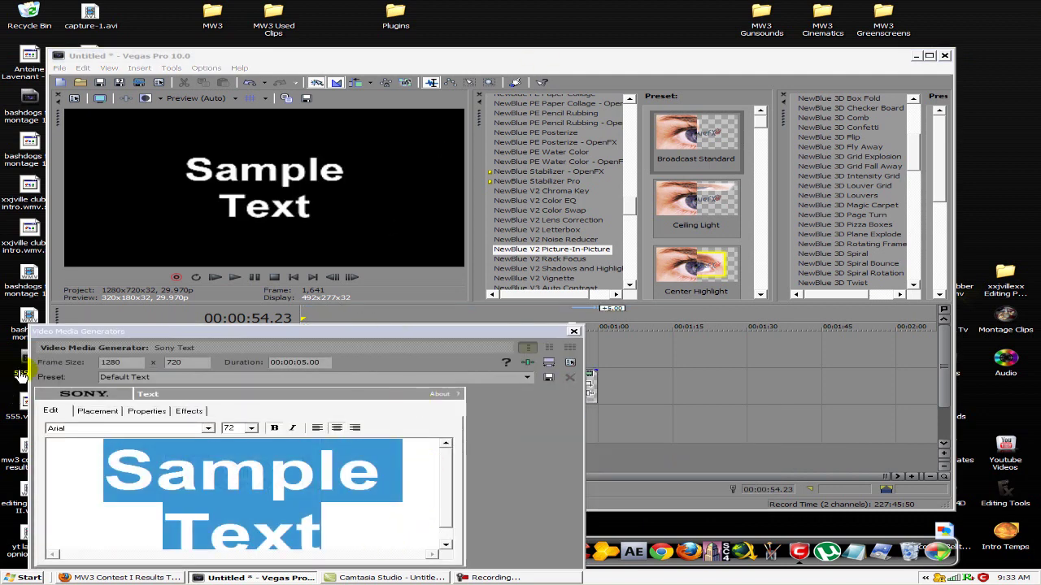
{"action": "type", "text": "Black Mo"}
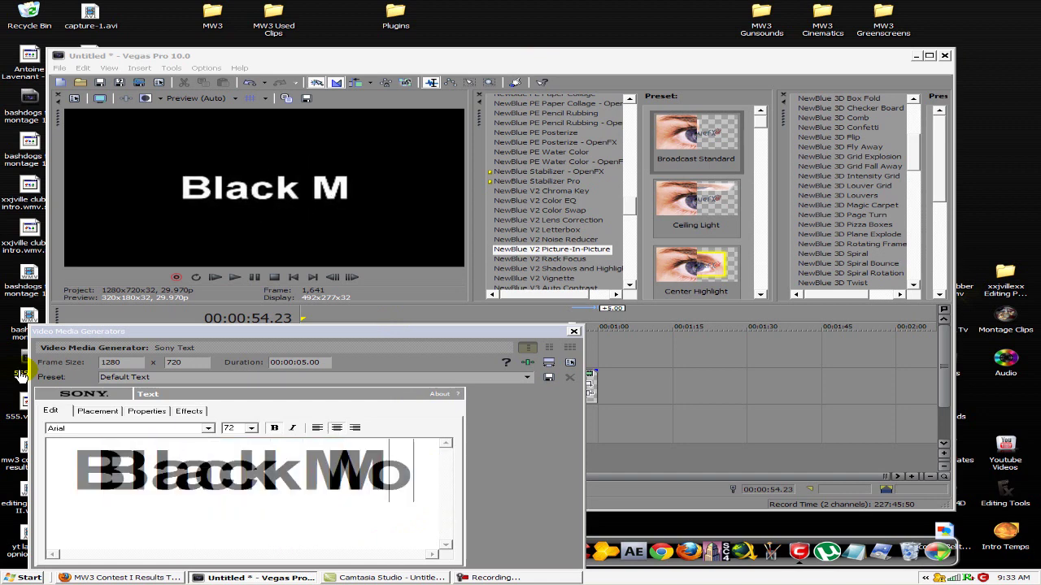
{"action": "type", "text": "ntage 4"}
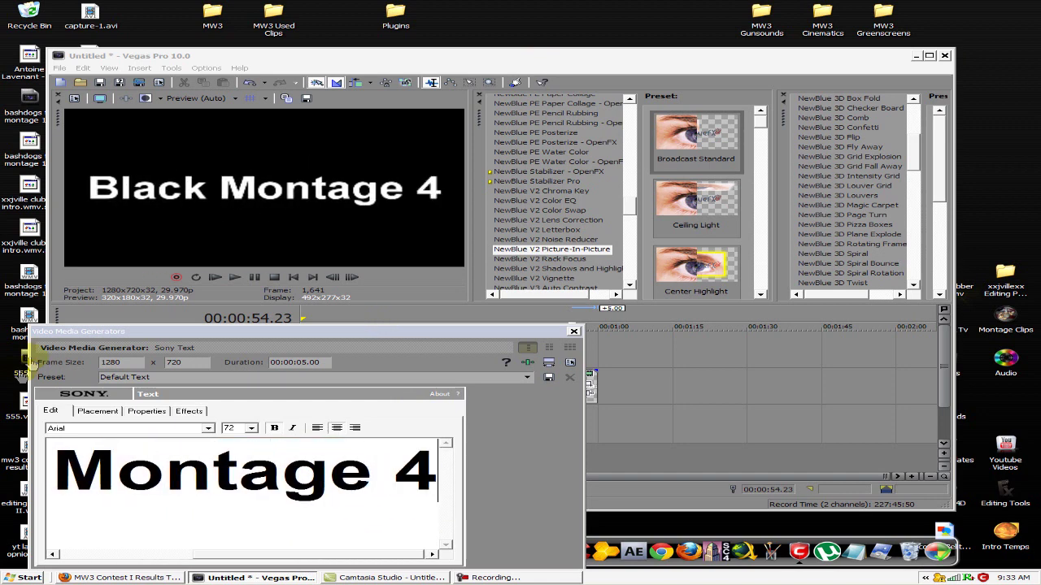
Make 'Black Montage 4' smaller and position it below the frame centre
{"action": "left_click", "coordinate": [241, 435]}
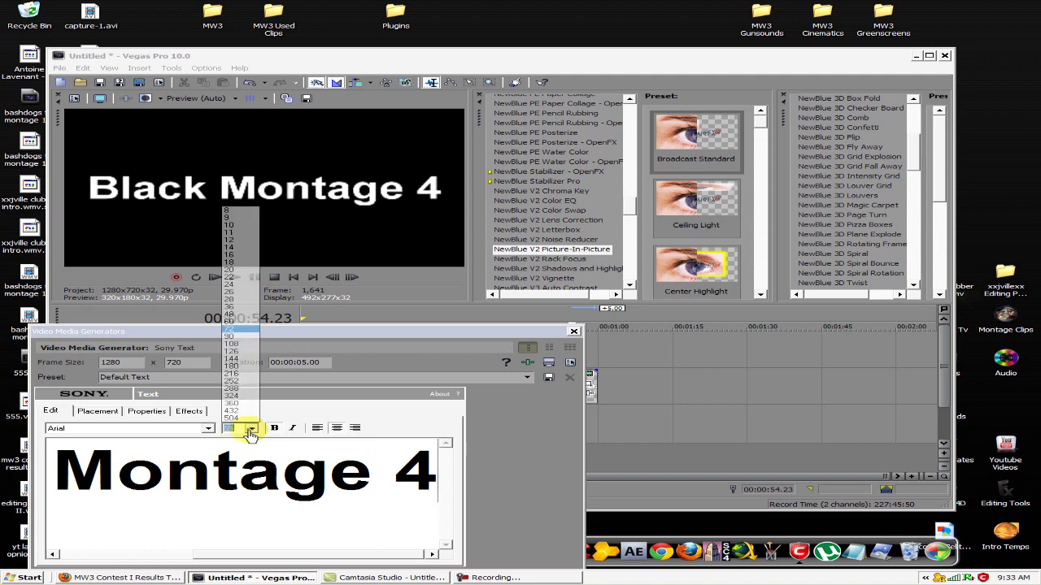
{"action": "left_click", "coordinate": [236, 304]}
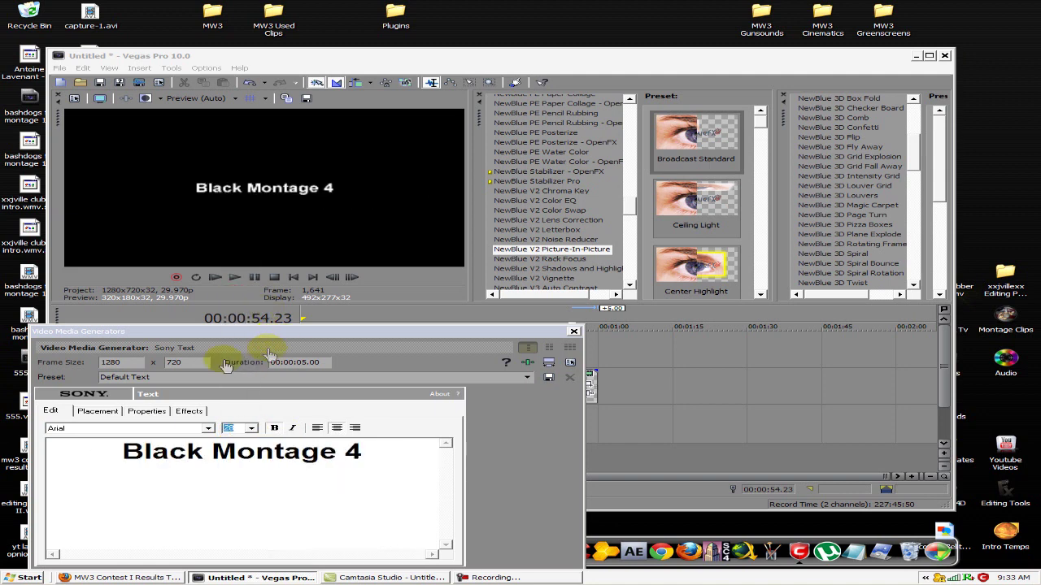
{"action": "left_click", "coordinate": [99, 411]}
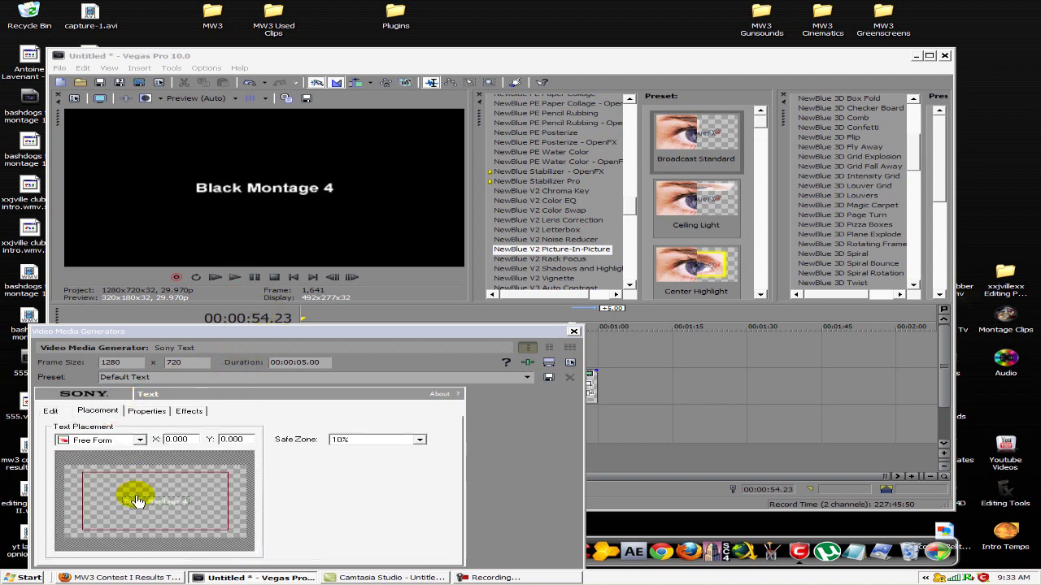
{"action": "left_click_drag", "start_coordinate": [138, 504], "coordinate": [138, 521]}
{"action": "left_click", "coordinate": [574, 331]}
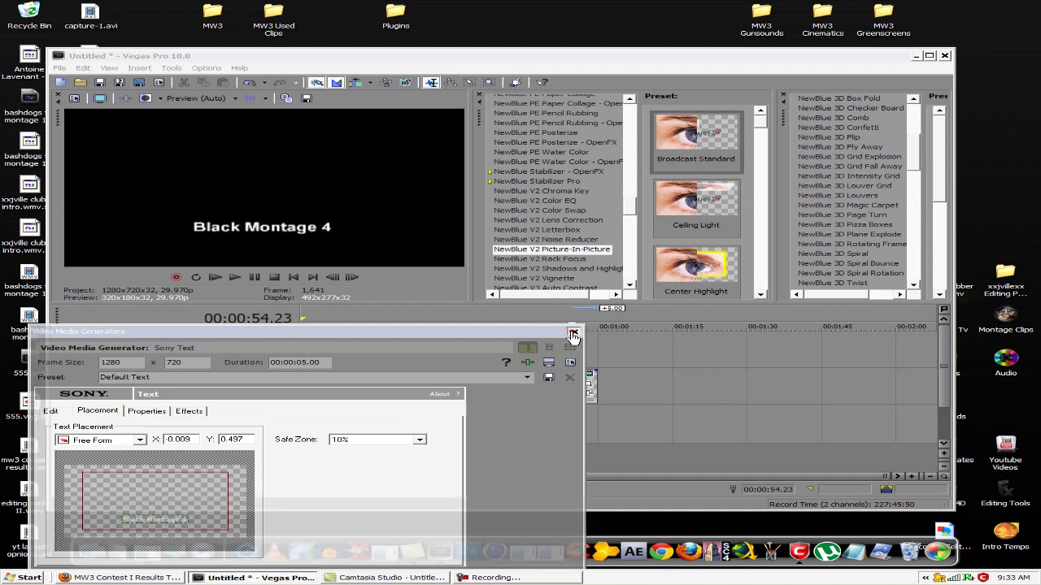
{"action": "right_click", "coordinate": [589, 349]}
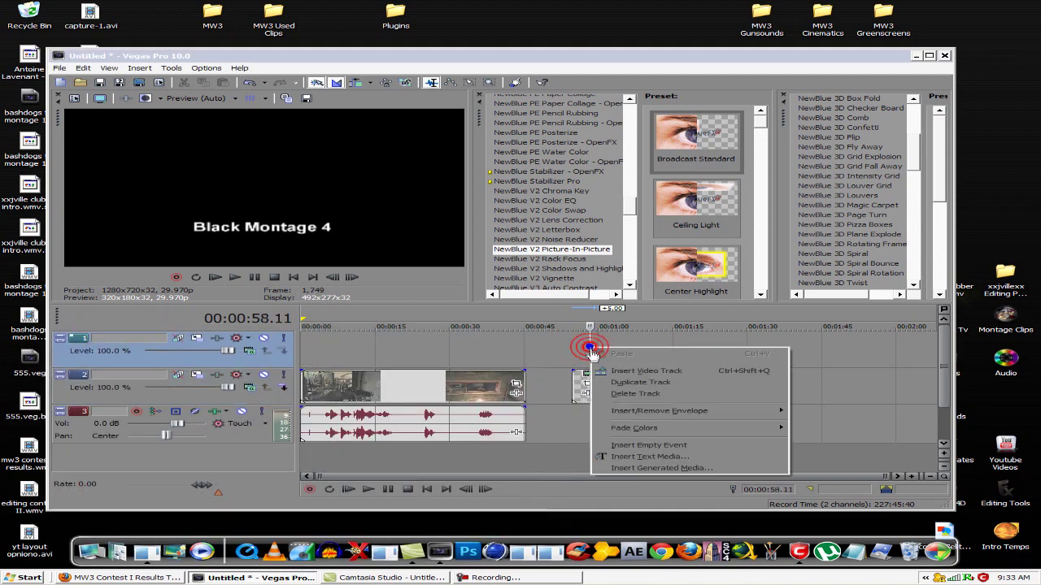
Add a second text event reading 'Check Out Channel' at font size 36
{"action": "left_click", "coordinate": [632, 460]}
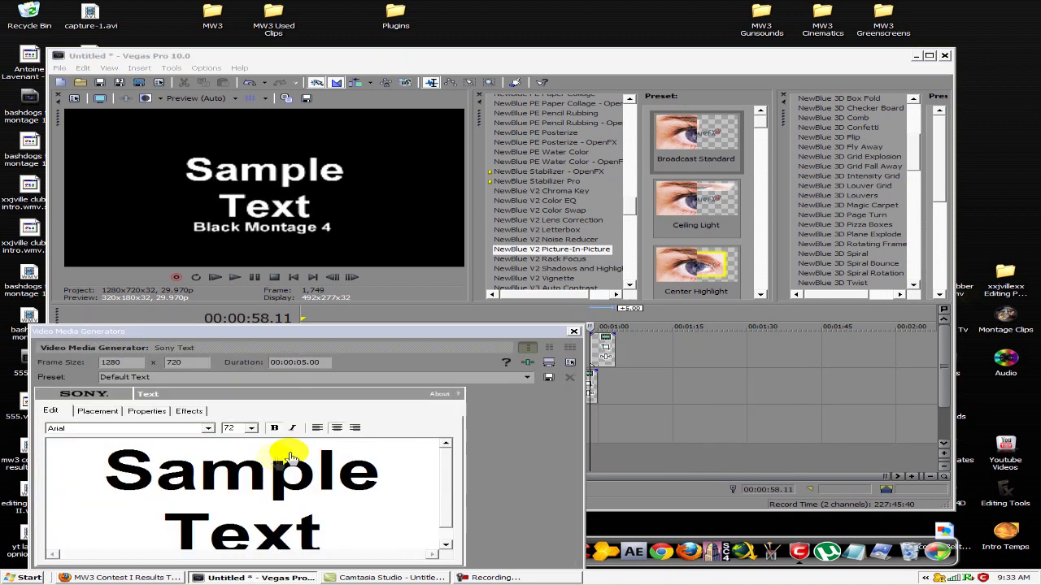
{"action": "left_click_drag", "start_coordinate": [329, 554], "coordinate": [65, 386]}
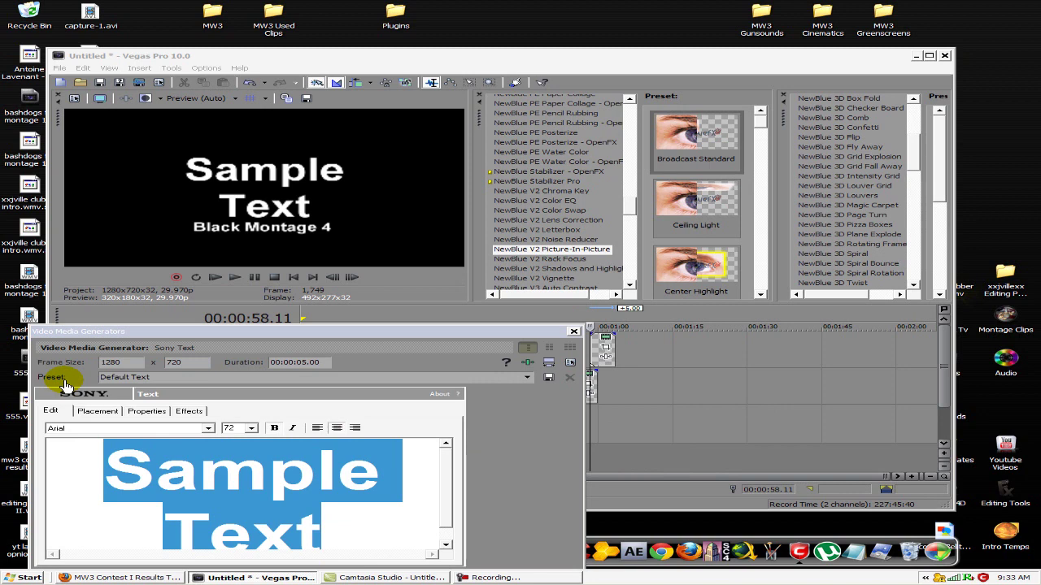
{"action": "type", "text": "Check O"}
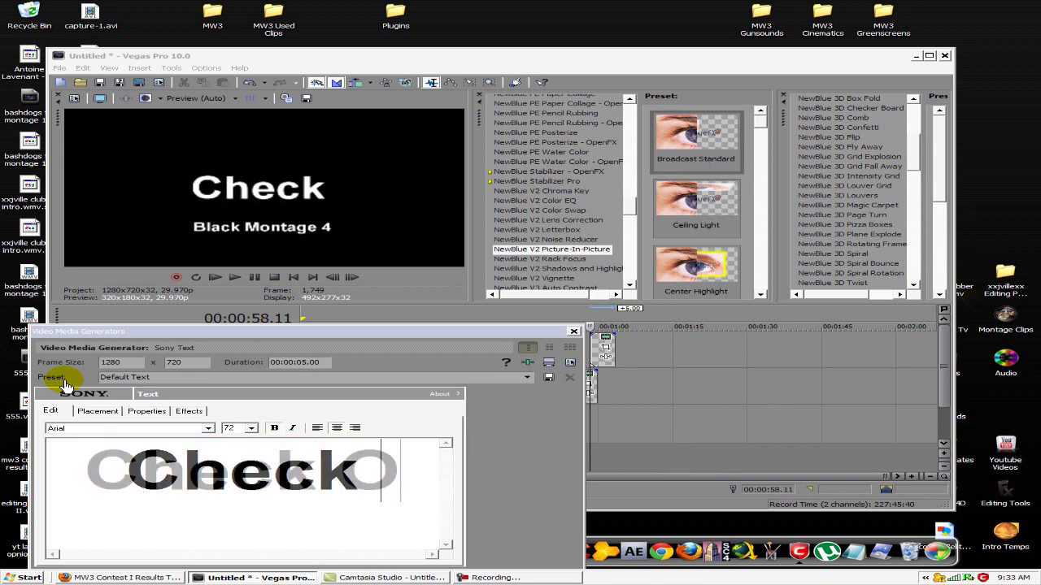
{"action": "type", "text": "ut Channel"}
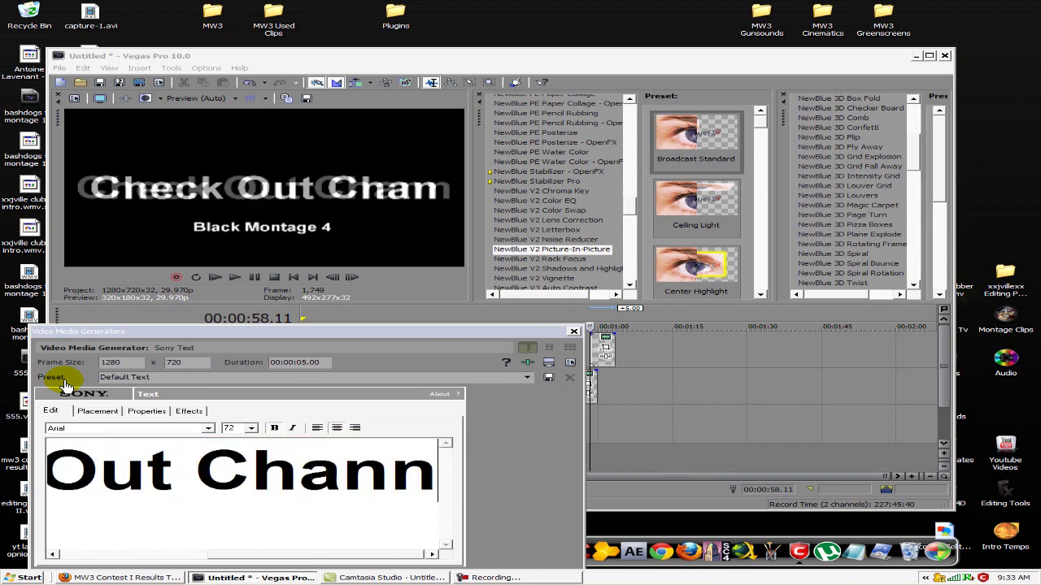
{"action": "left_click", "coordinate": [251, 428]}
{"action": "left_click", "coordinate": [251, 308]}
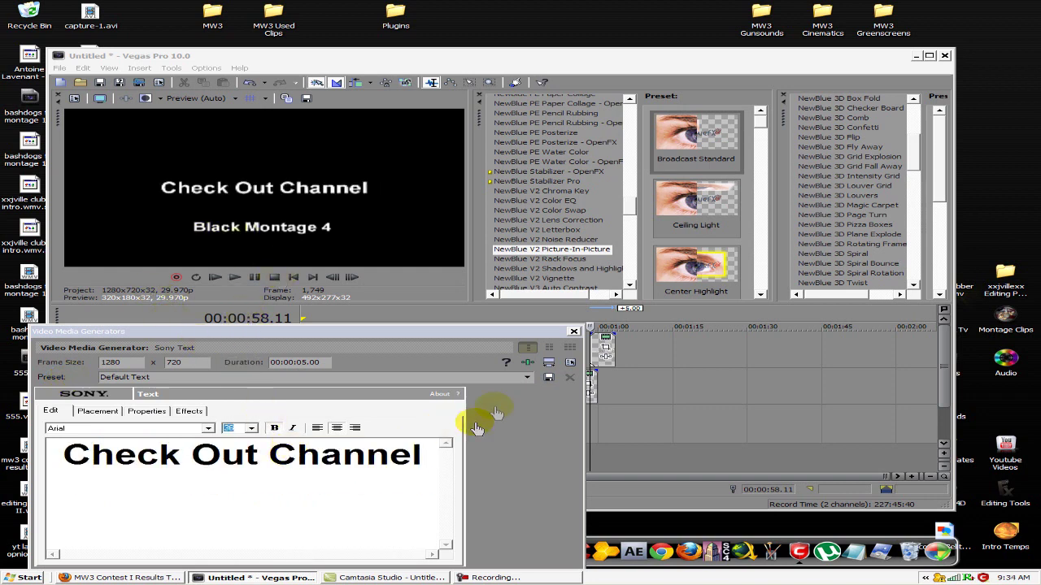
Extend both text events' left edges back to where the footage ends
{"action": "left_click", "coordinate": [574, 334]}
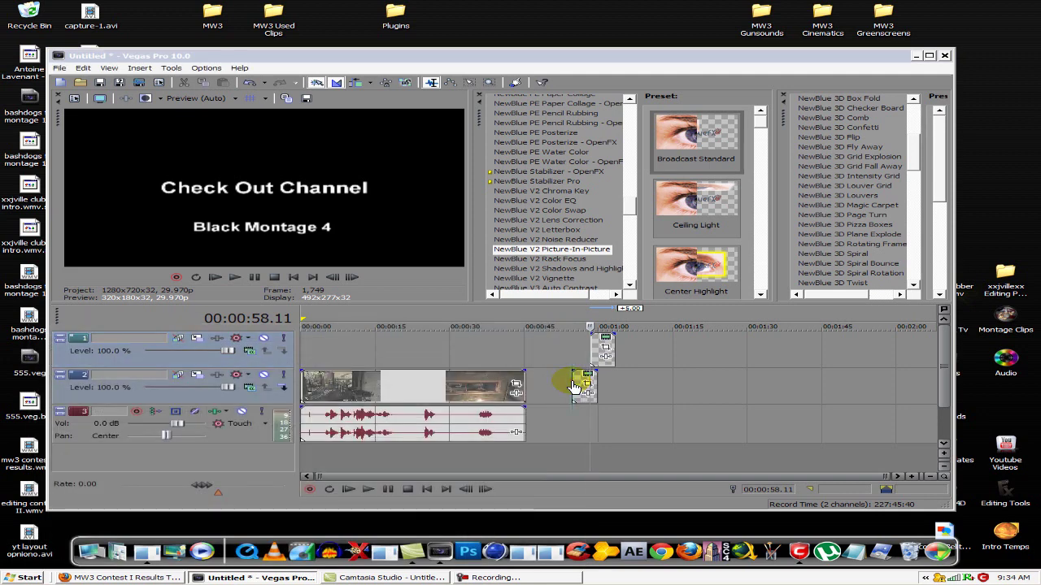
{"action": "left_click_drag", "start_coordinate": [574, 386], "coordinate": [529, 387]}
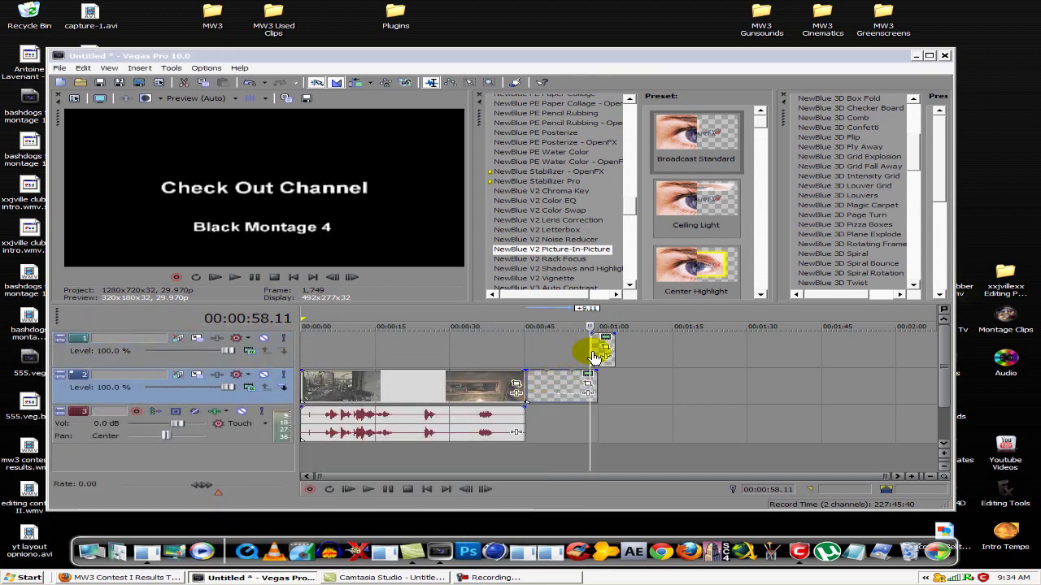
{"action": "left_click_drag", "start_coordinate": [595, 355], "coordinate": [538, 376]}
Give both text events fade-ins and fade-outs, then play the timeline to preview them
{"action": "left_click", "coordinate": [533, 340]}
{"action": "left_click_drag", "start_coordinate": [527, 338], "coordinate": [537, 340]}
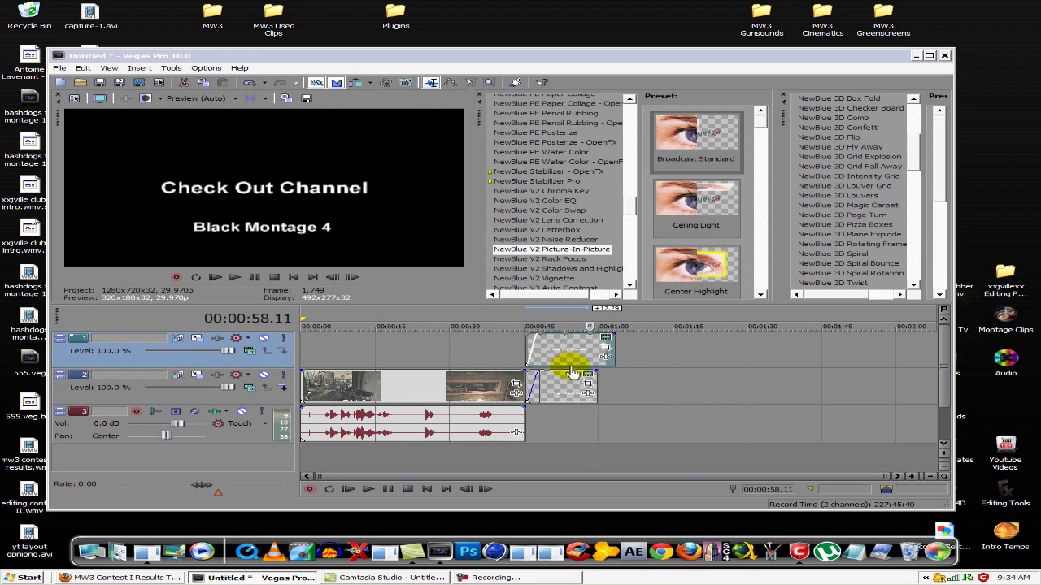
{"action": "left_click_drag", "start_coordinate": [593, 381], "coordinate": [614, 380]}
{"action": "left_click_drag", "start_coordinate": [615, 336], "coordinate": [594, 339]}
{"action": "left_click", "coordinate": [507, 358]}
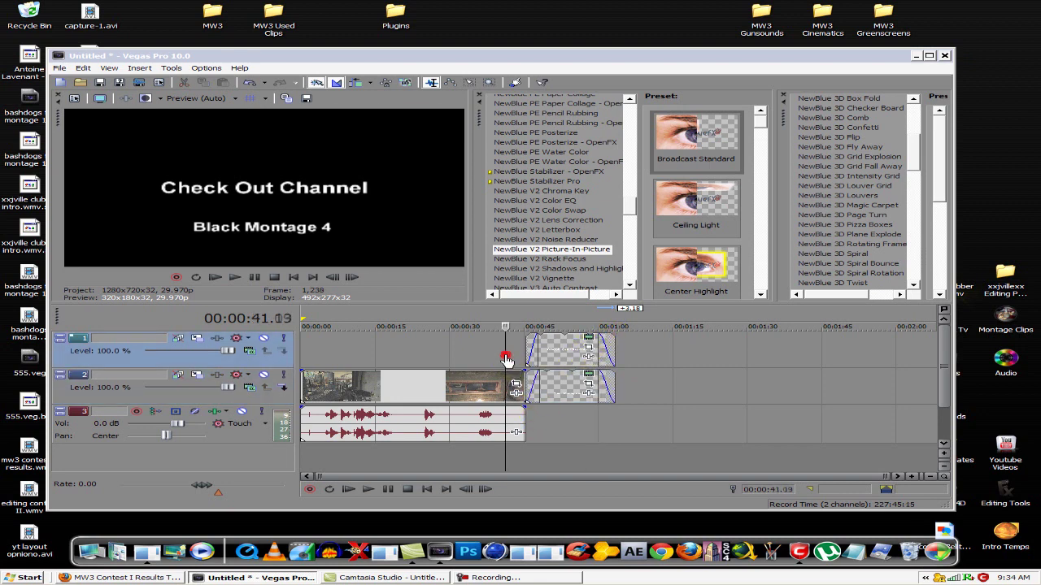
{"action": "key", "text": "space"}
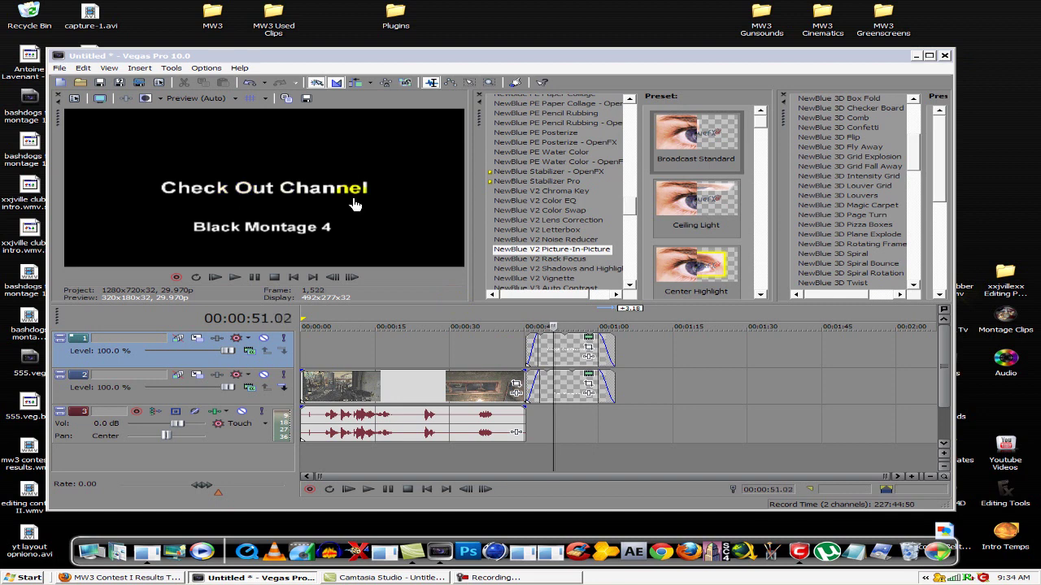
{"action": "left_click", "coordinate": [615, 336]}
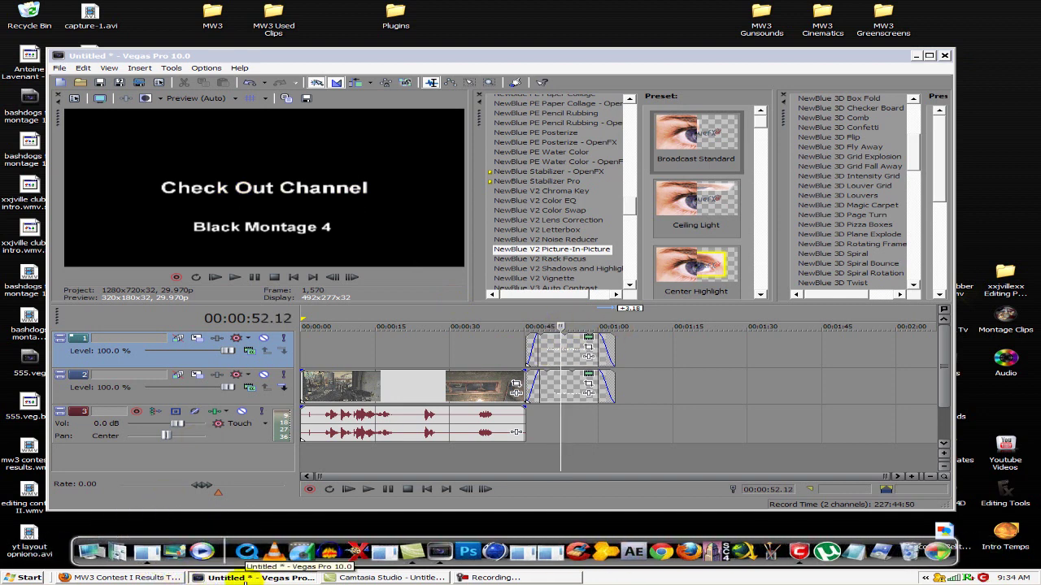
Switch from Vegas to Firefox and open the MW3 Contest I Results Top 3 Edits annotation editor, paused at the Winner/Second/Third screen
{"action": "left_click", "coordinate": [246, 578]}
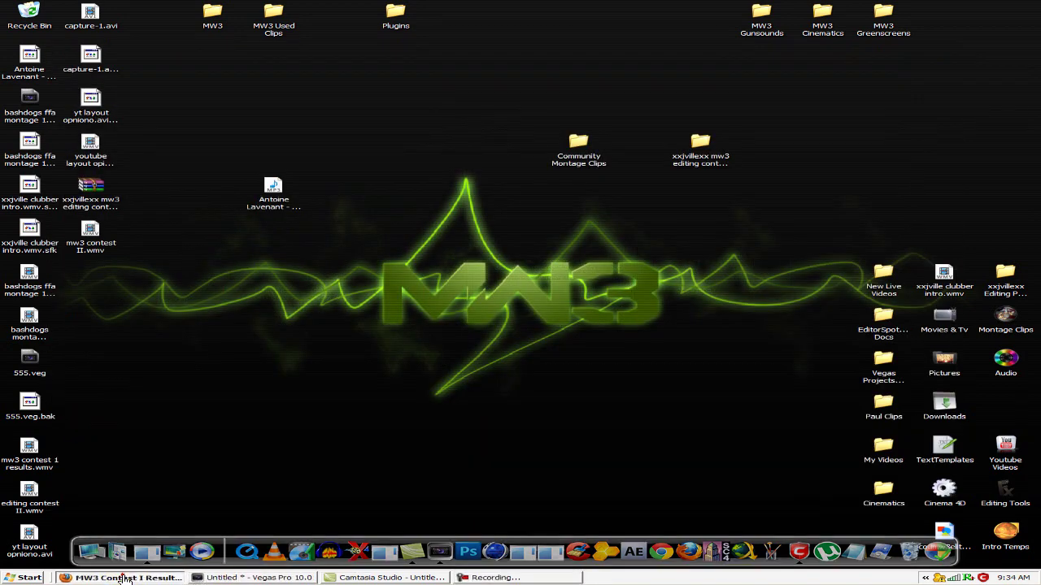
{"action": "left_click", "coordinate": [126, 577]}
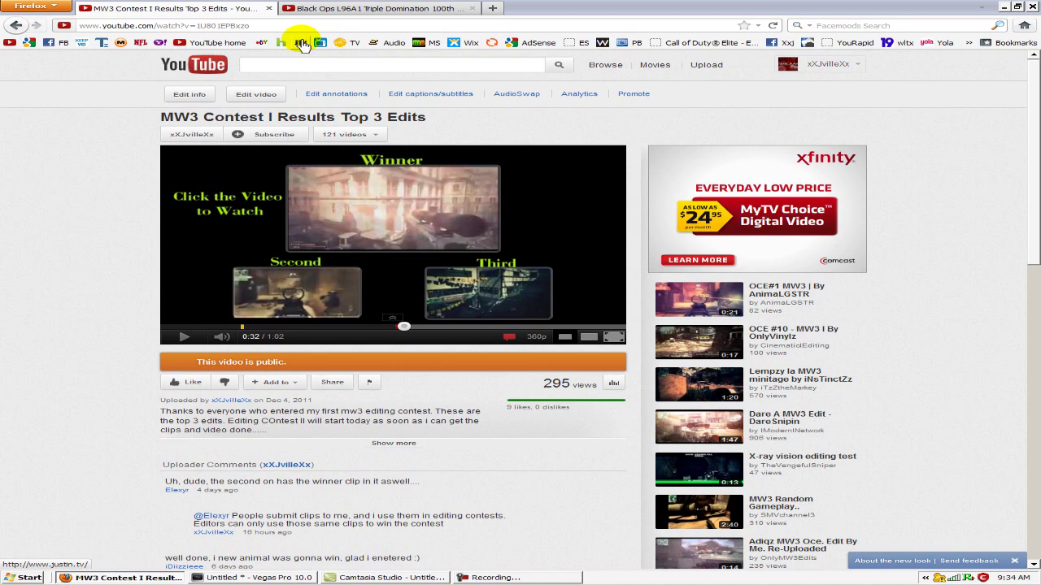
{"action": "left_click", "coordinate": [336, 96]}
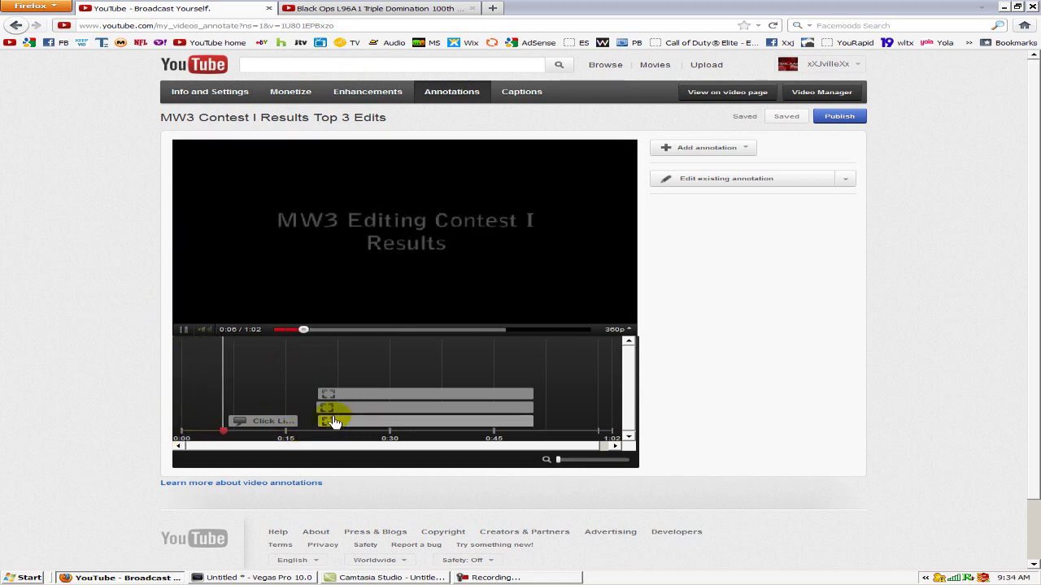
{"action": "left_click", "coordinate": [181, 332]}
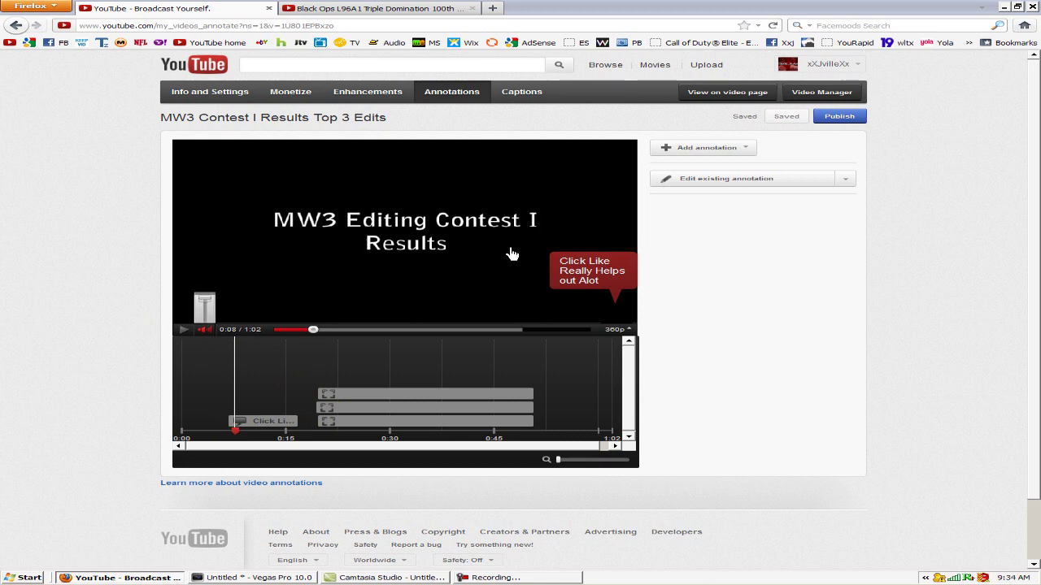
{"action": "left_click", "coordinate": [365, 333]}
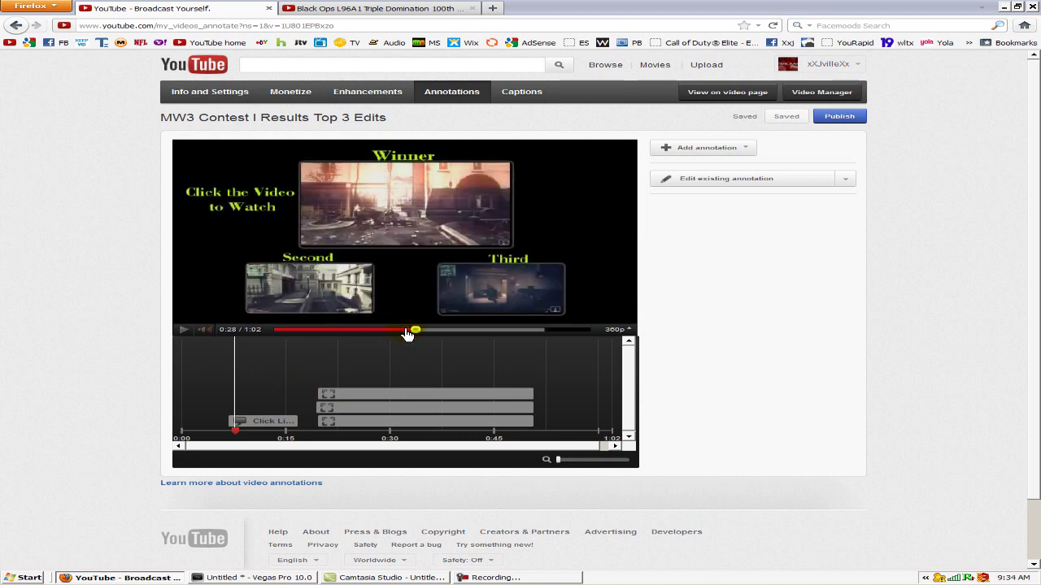
Add an enlarged Spotlight box beside the Winner clip, starting at 0:00:19.3
{"action": "left_click", "coordinate": [679, 155]}
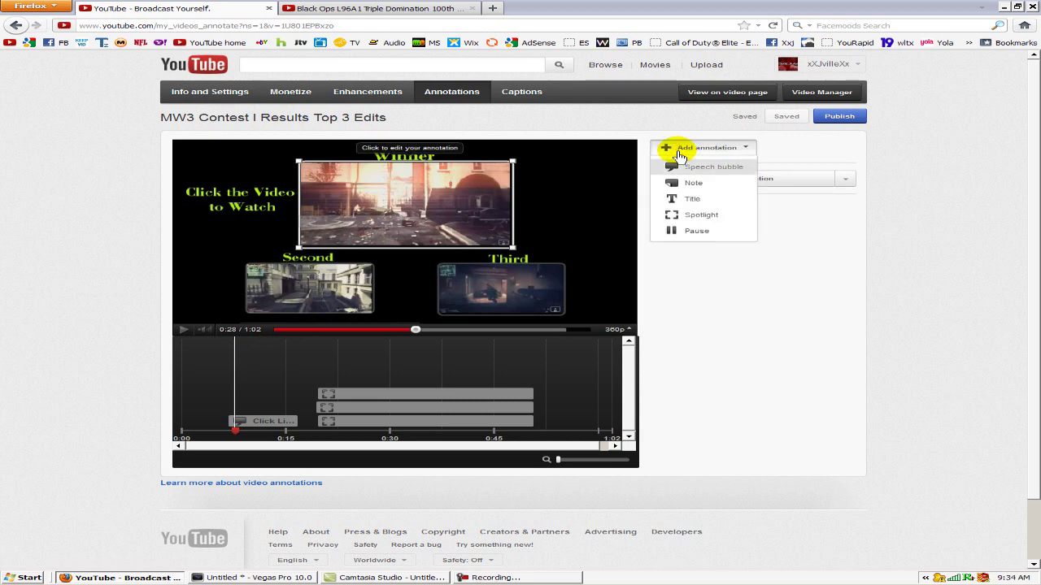
{"action": "left_click", "coordinate": [701, 217]}
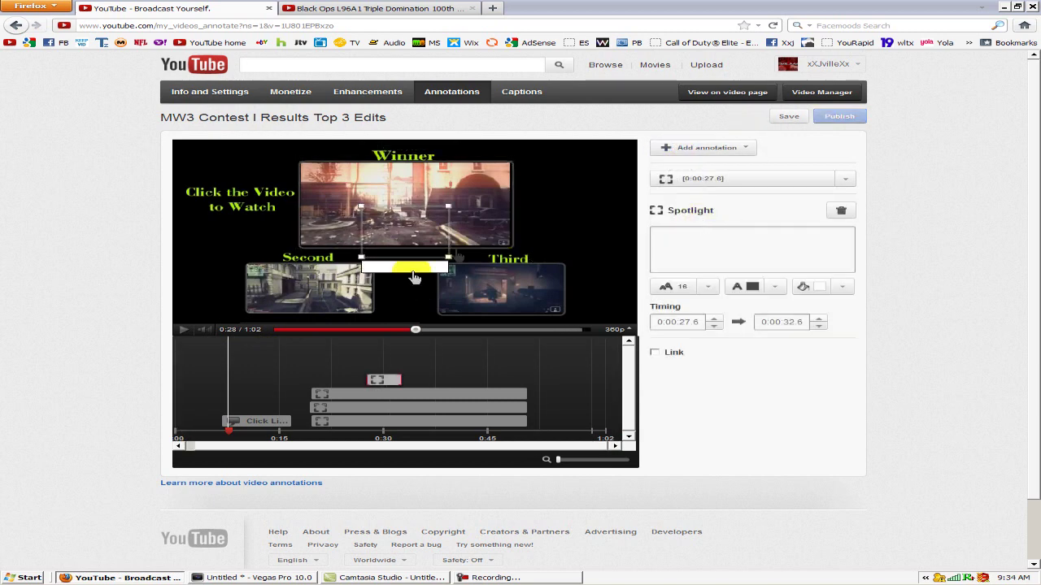
{"action": "mouse_move", "coordinate": [418, 259]}
{"action": "left_mouse_down"}
{"action": "mouse_move", "coordinate": [598, 219]}
{"action": "mouse_move", "coordinate": [526, 258]}
{"action": "left_mouse_up"}
{"action": "mouse_move", "coordinate": [527, 203]}
{"action": "left_mouse_down"}
{"action": "mouse_move", "coordinate": [630, 158]}
{"action": "mouse_move", "coordinate": [488, 204]}
{"action": "mouse_move", "coordinate": [441, 199]}
{"action": "mouse_move", "coordinate": [415, 244]}
{"action": "mouse_move", "coordinate": [552, 224]}
{"action": "left_mouse_up"}
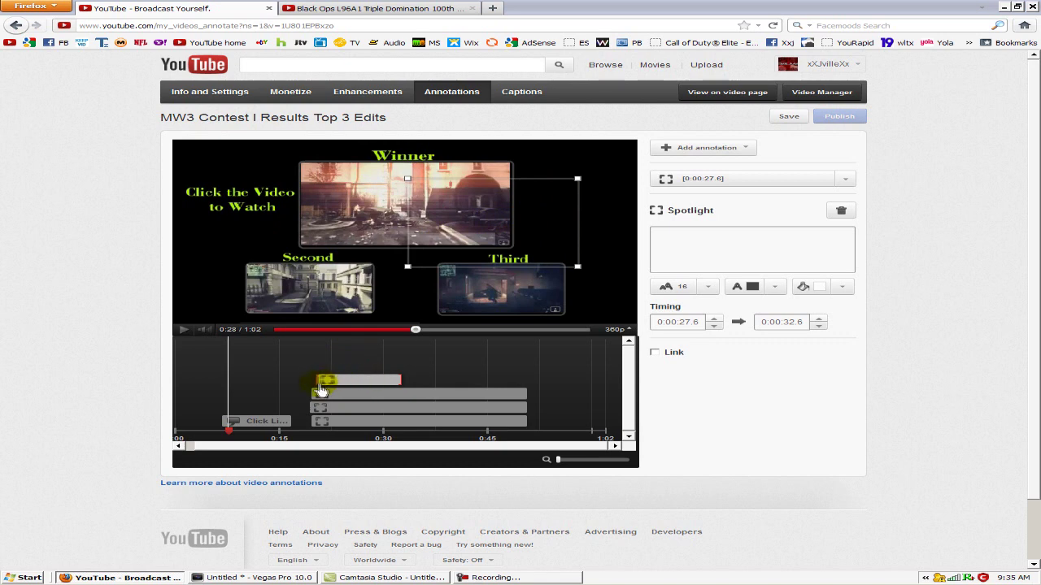
{"action": "left_click", "coordinate": [372, 388]}
End the spotlight at 0:00:50.0, make it a link opening in a new window, and save
{"action": "left_click_drag", "start_coordinate": [401, 384], "coordinate": [513, 393]}
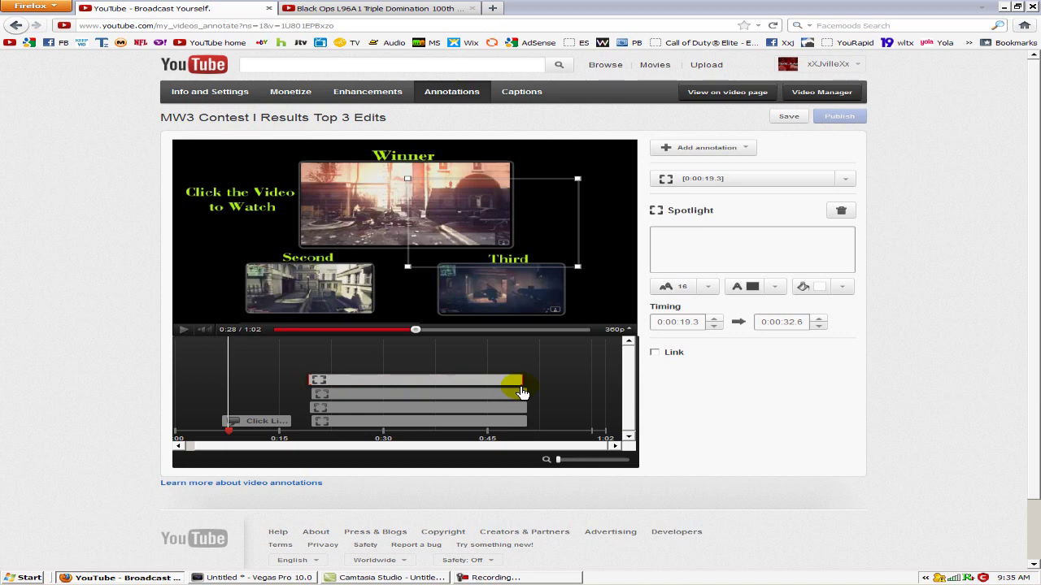
{"action": "left_click", "coordinate": [656, 354]}
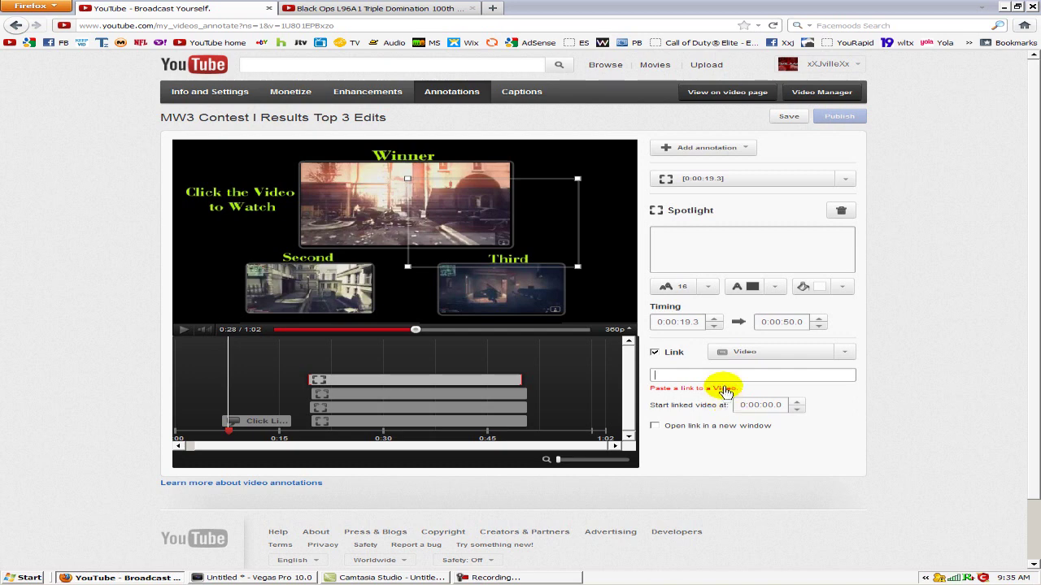
{"action": "left_click", "coordinate": [655, 426]}
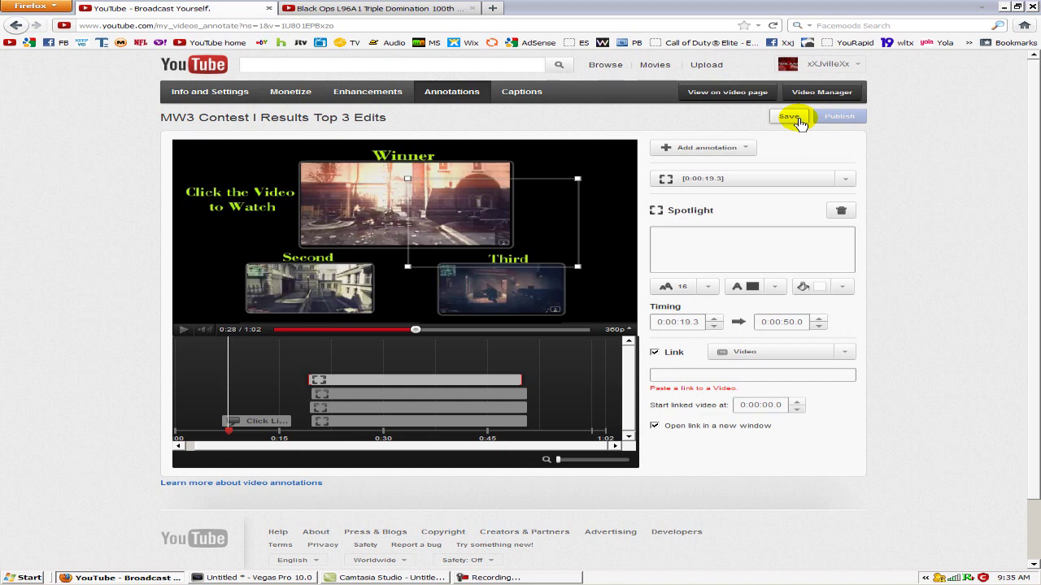
{"action": "left_click", "coordinate": [793, 118]}
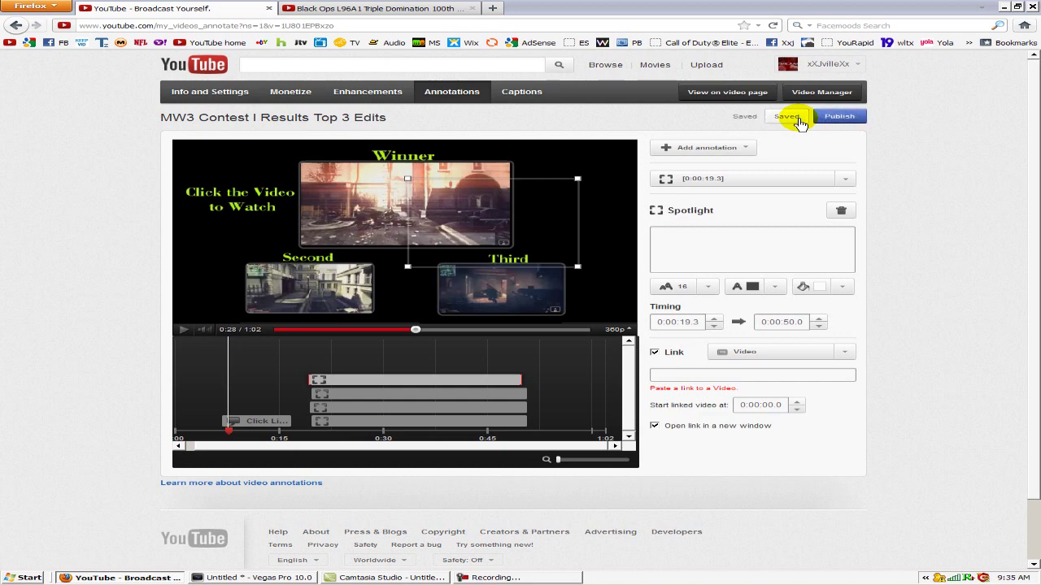